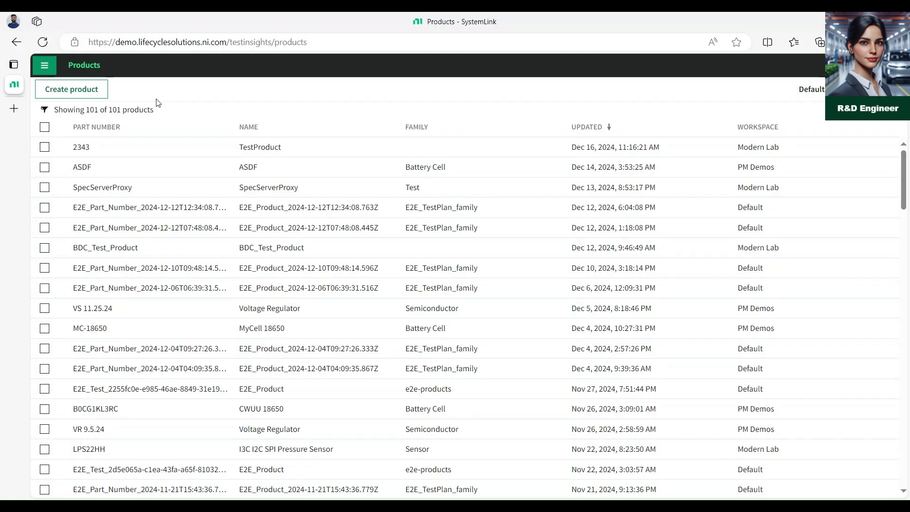
Create product 'Battery Cell BC01', part number BC4578, in the Battery Cell family, then open its details
click(61, 88)
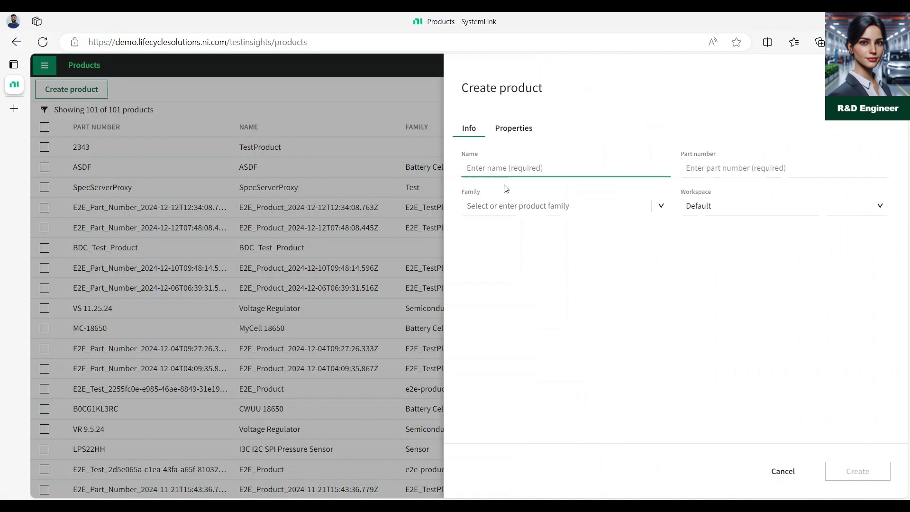
text(Battery Cell BC01)
click(700, 167)
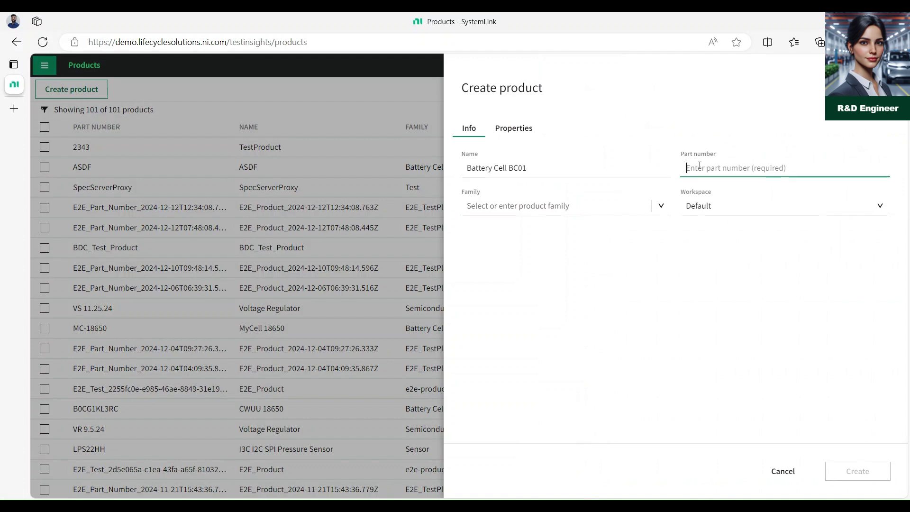
text(BC4578)
click(604, 201)
click(542, 248)
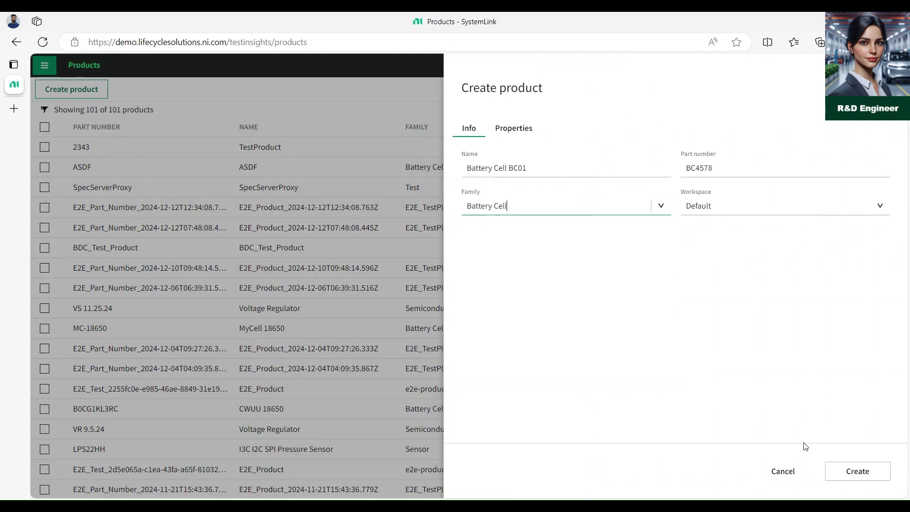
click(855, 471)
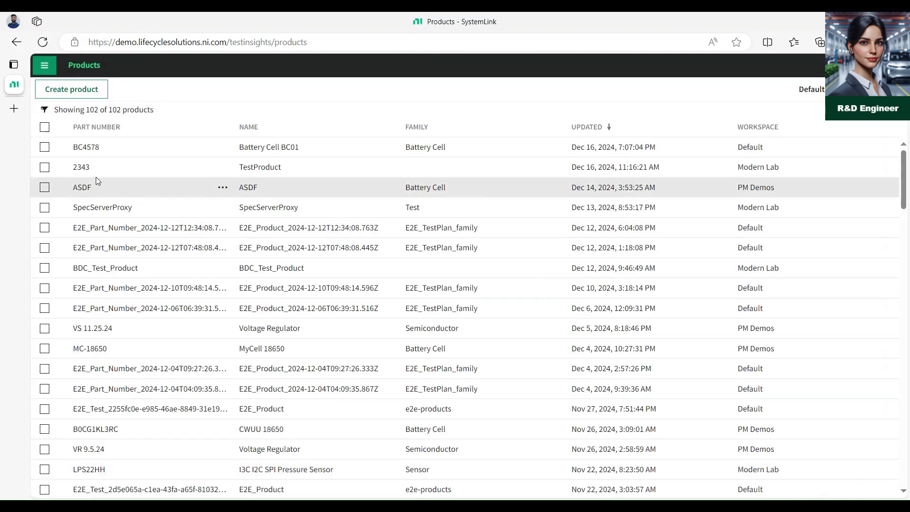
click(80, 147)
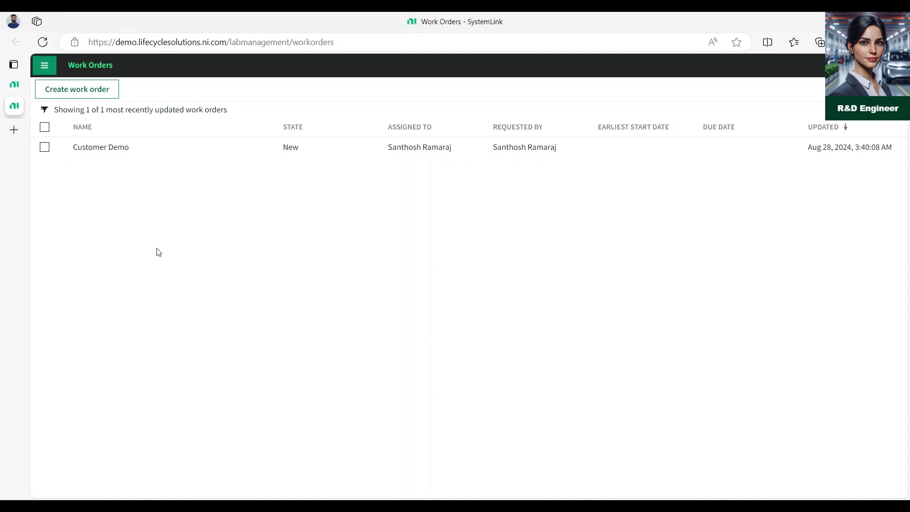
Start a work order named 'Verify battery chat for BC01' starting Dec 18 and due Dec 23, 2024
click(98, 97)
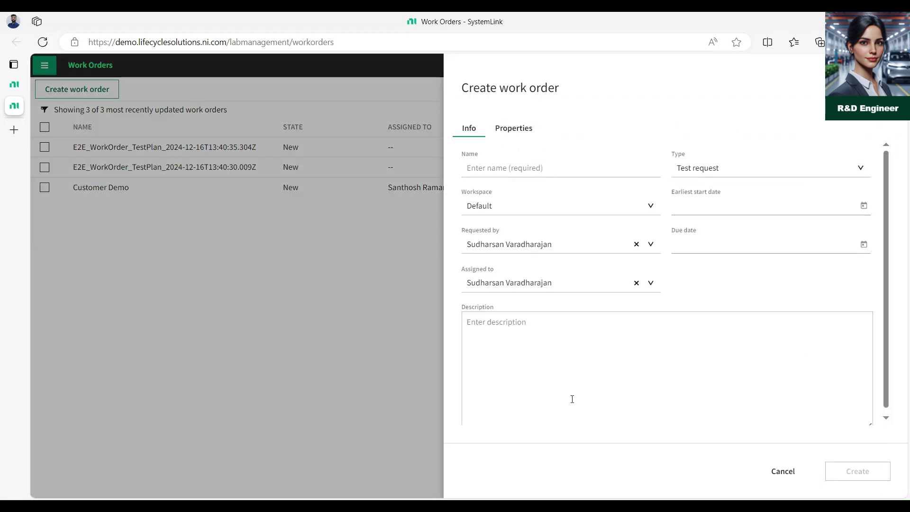
click(497, 167)
text(Veri)
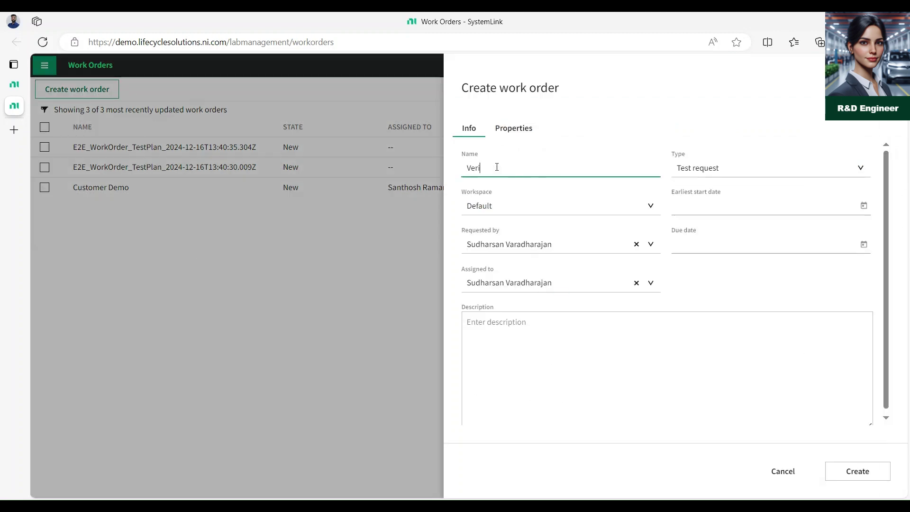
text(fy battery )
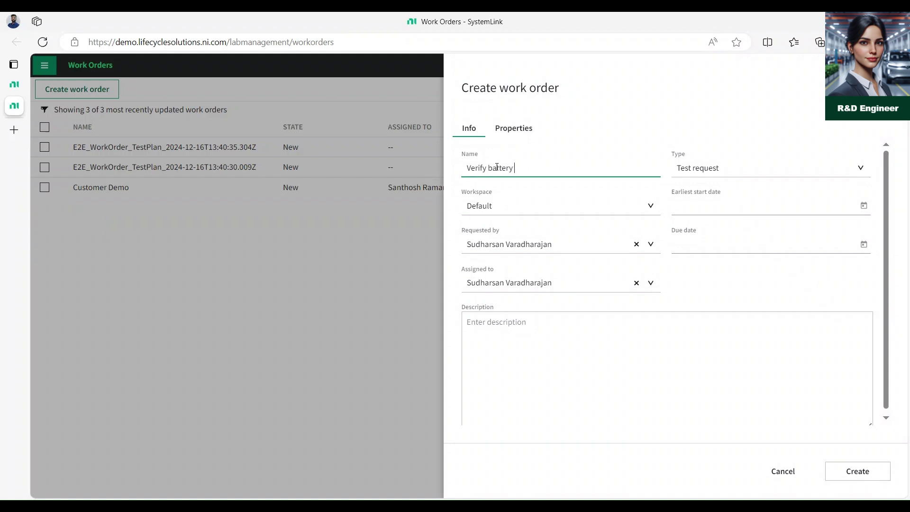
text(chat for BC01)
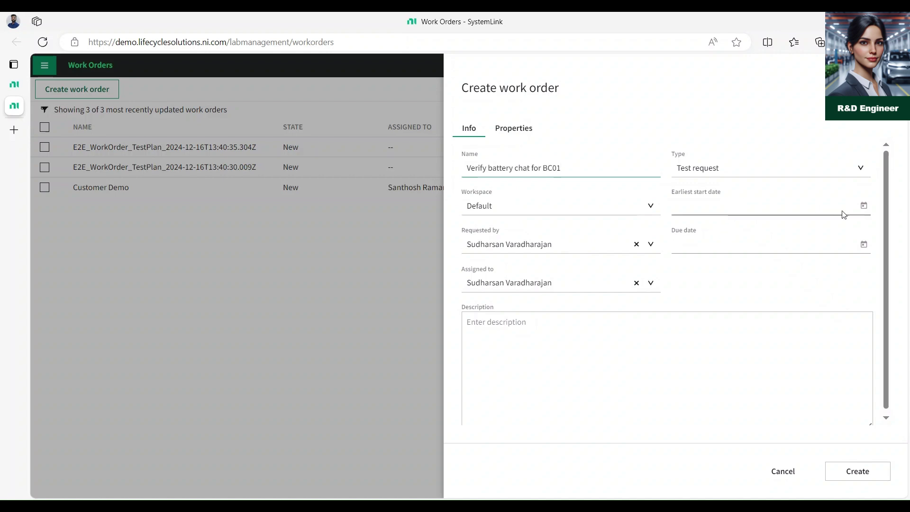
click(864, 206)
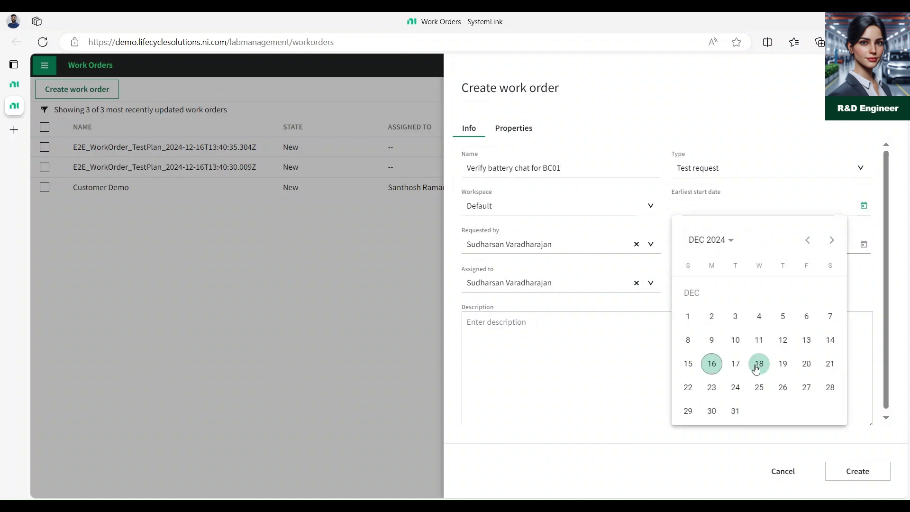
click(758, 369)
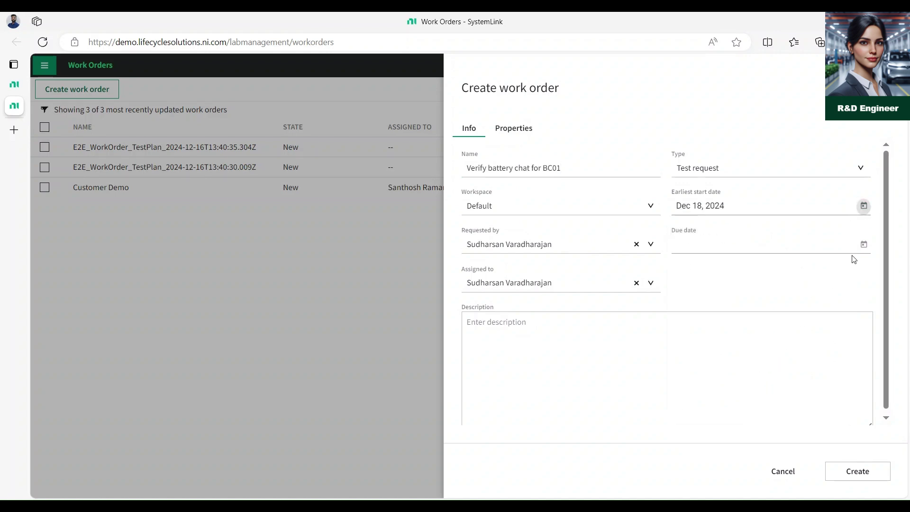
click(864, 244)
click(710, 431)
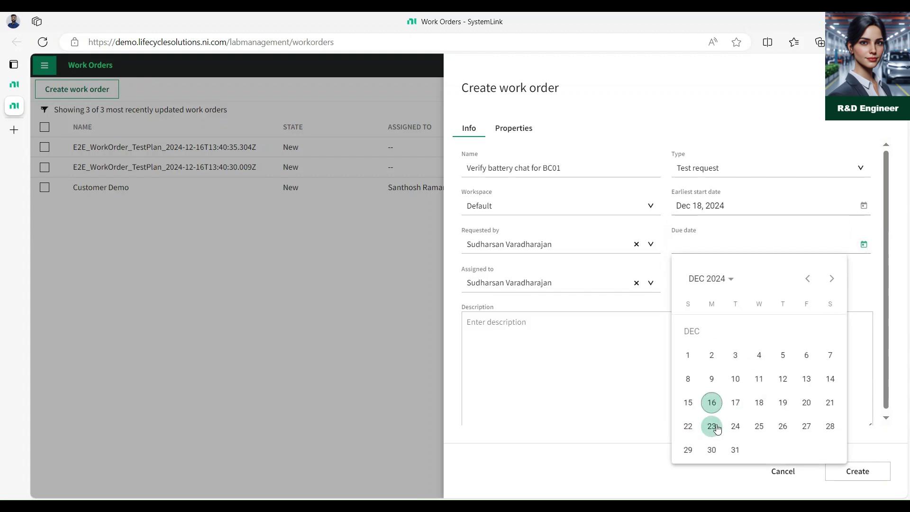
Assign the work order to the searched user, paste its description, and create it
click(553, 283)
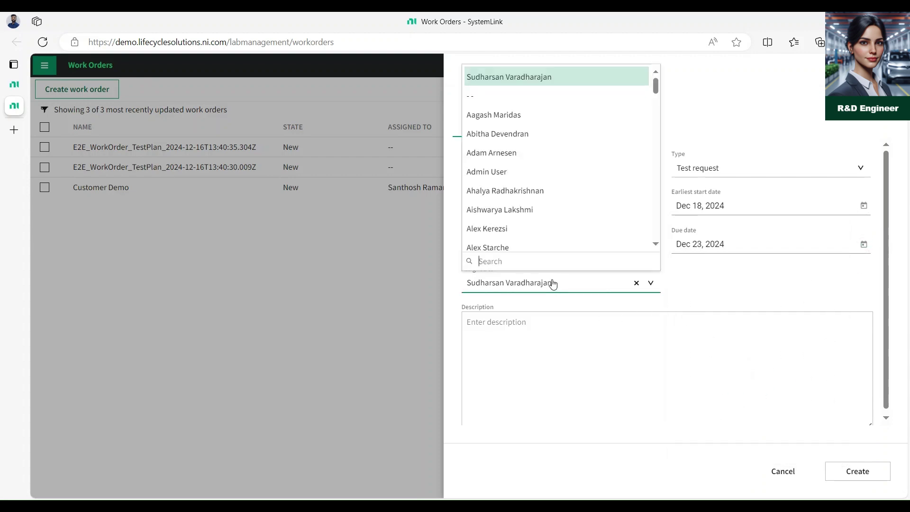
text(joshua)
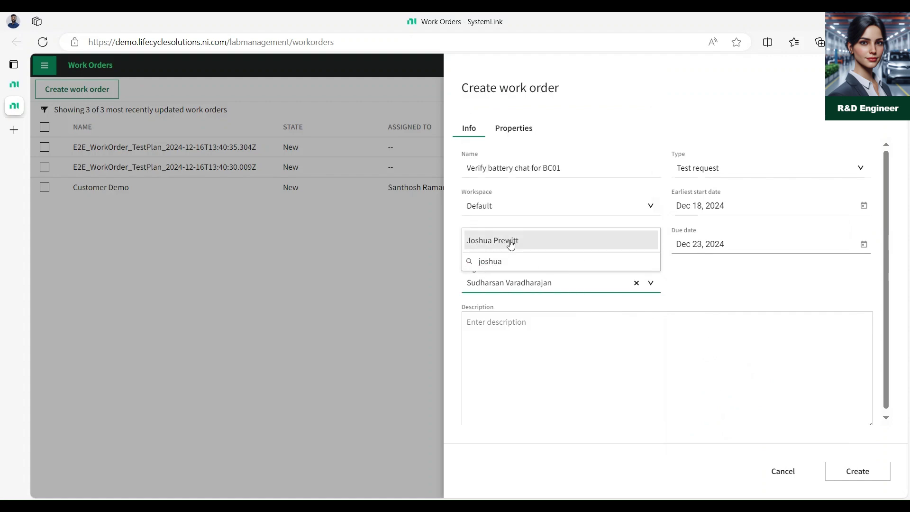
click(510, 240)
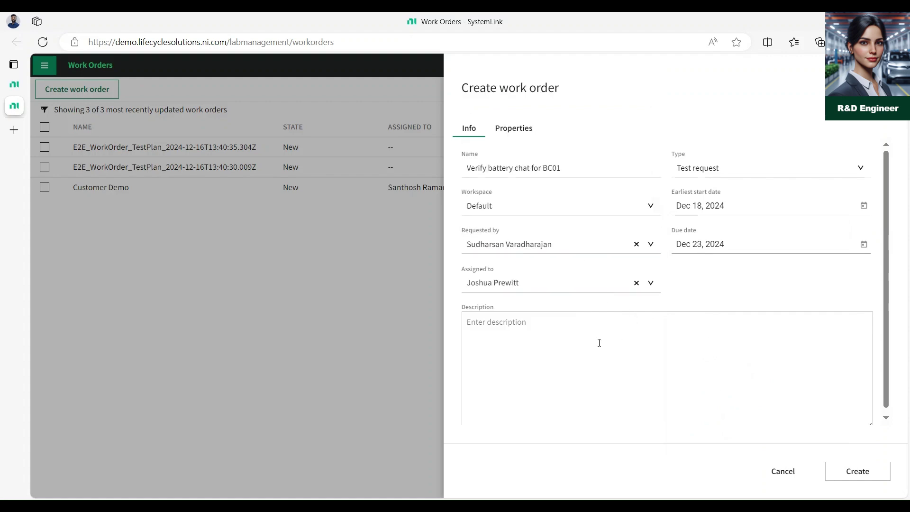
click(599, 343)
text(This work order is for testing and analysis of the newly designed lithium-ion battery cells in the laboratory. The goal is to evaluate the performance, charging cycles, and safety characteristics of the prototype under different temperature and load conditions.)
click(860, 471)
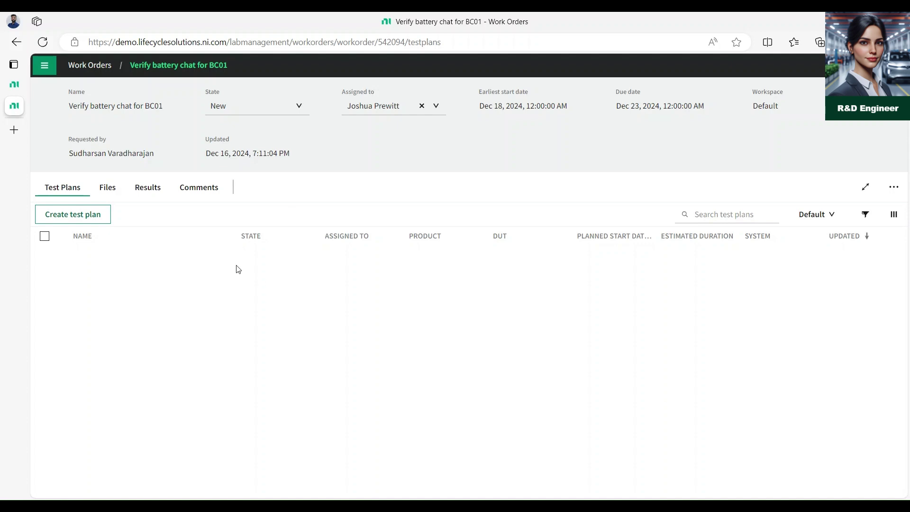
Start a test plan for product Battery Cell BC01 (BC4578) and continue to the templates
click(97, 223)
click(486, 201)
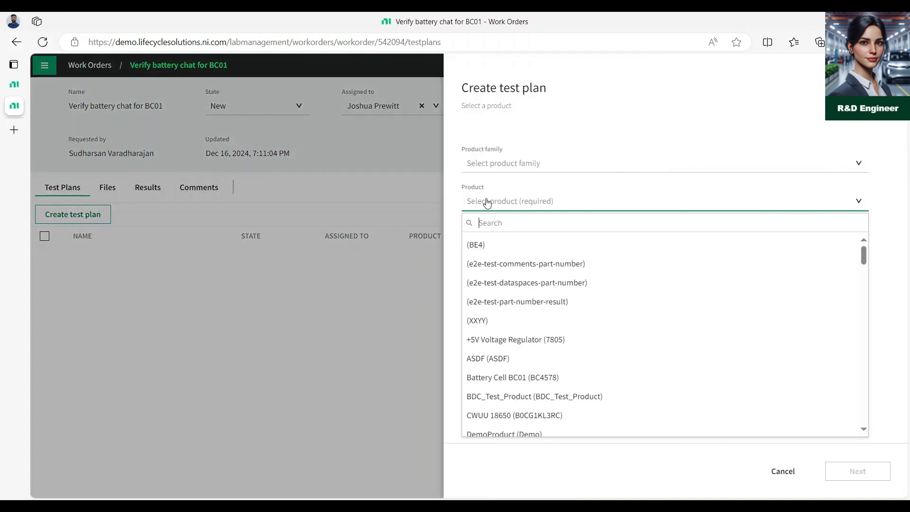
text(BC01)
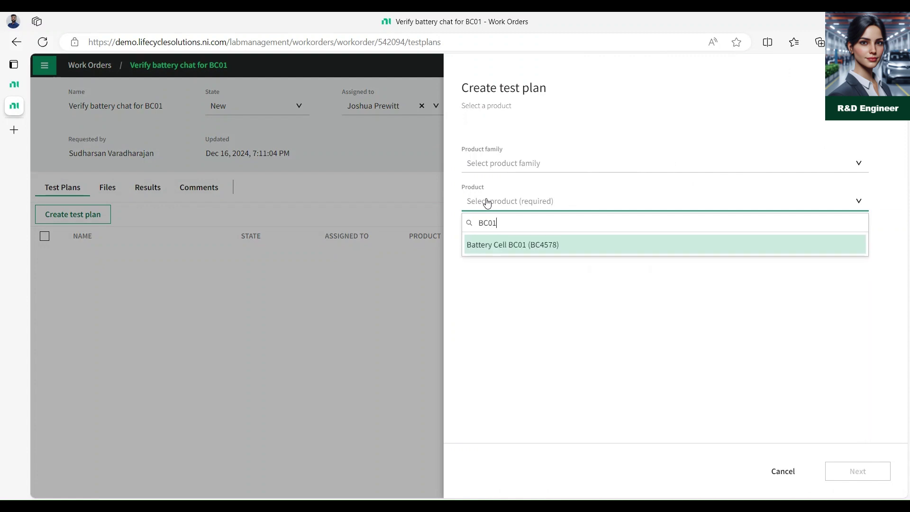
click(533, 250)
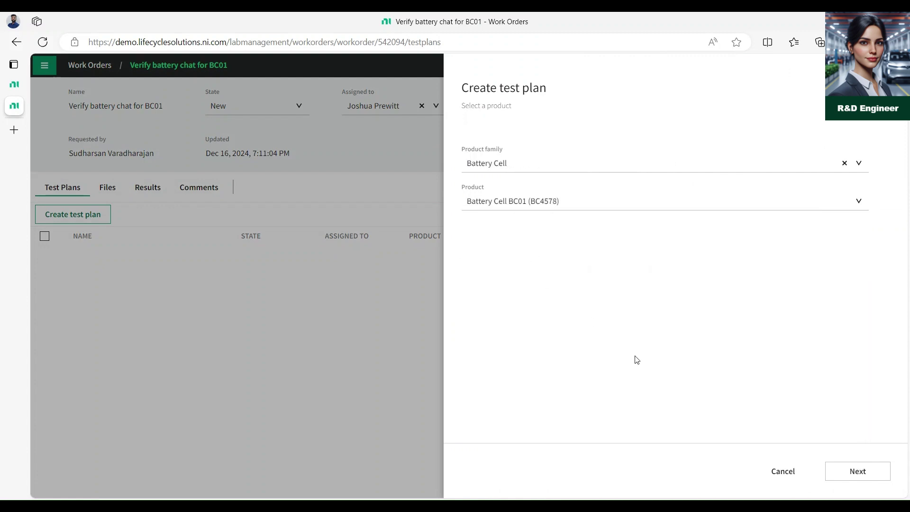
click(859, 471)
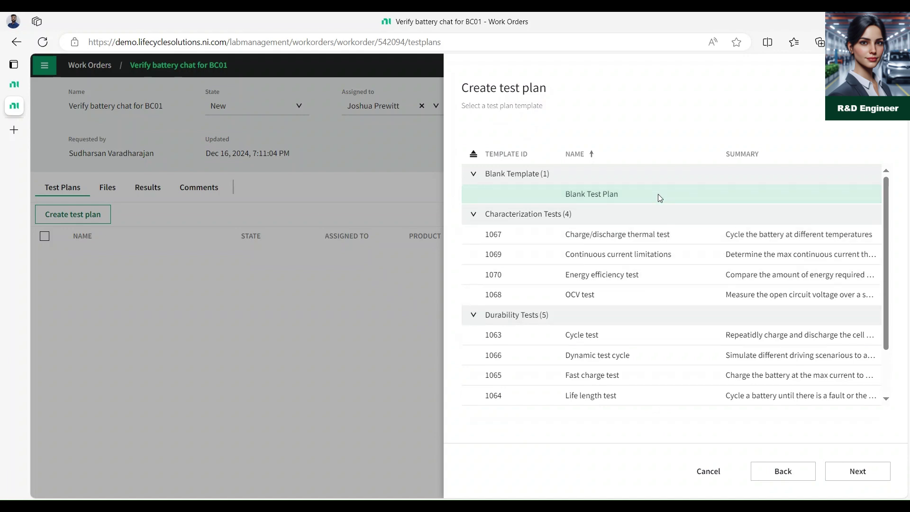
Choose the Charge/discharge thermal test template and replace the plan description with pasted text
click(679, 233)
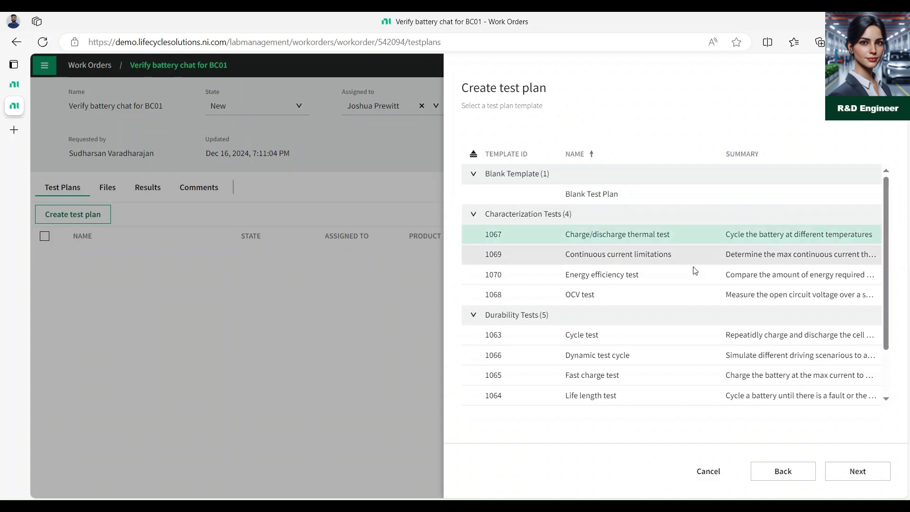
click(858, 471)
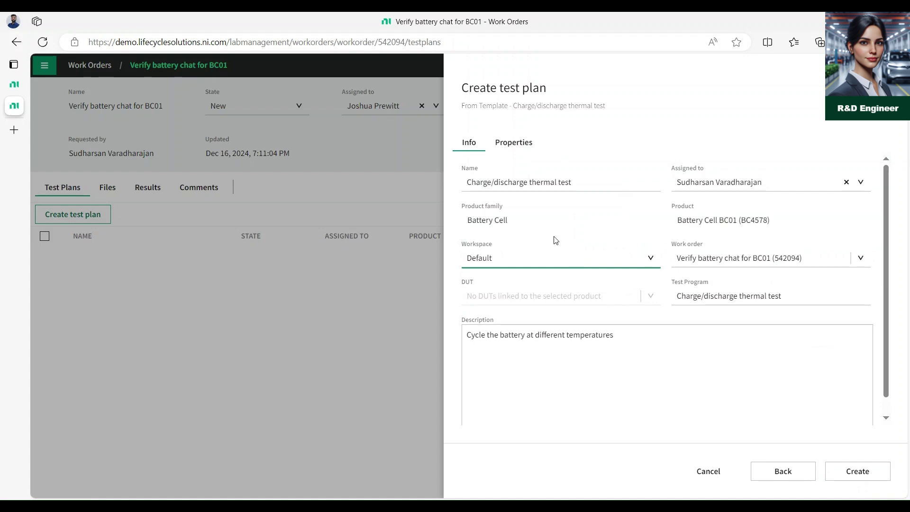
click(504, 142)
click(470, 142)
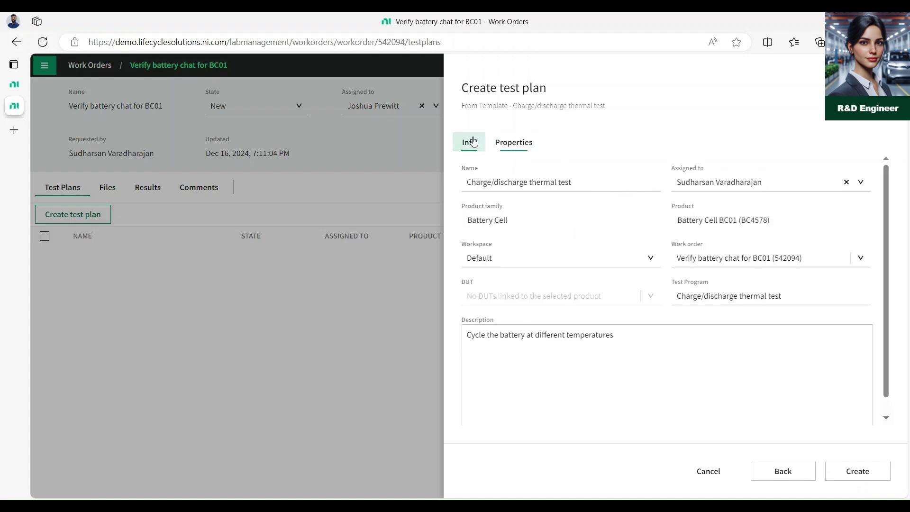
double_click(516, 336)
key(ctrl+a)
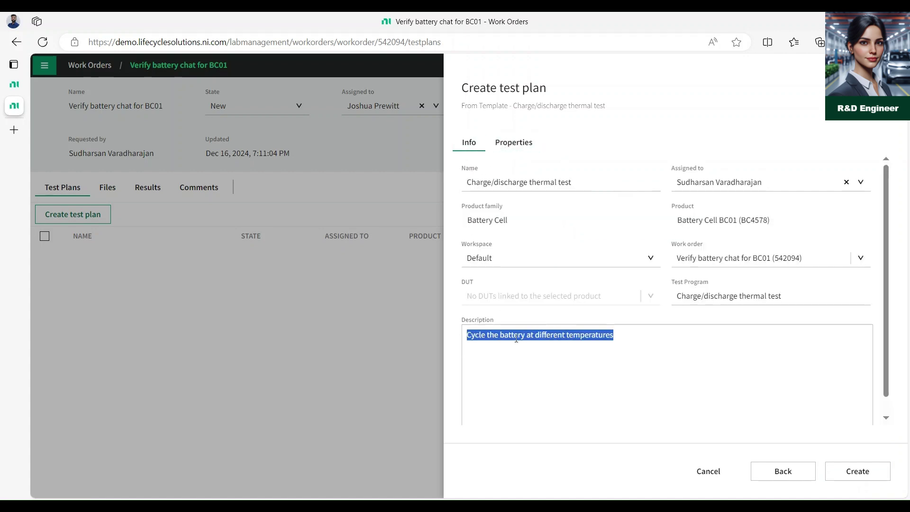
text(Charge/Discharge Cycles: Charge at 0.5C and discharge at 1C for 300 cycles.)
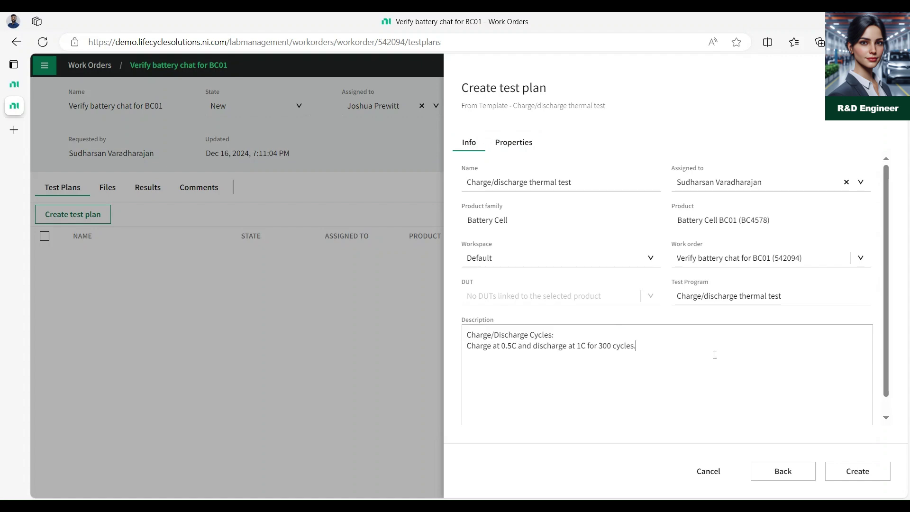
Change the Max Cycles property from 1000 to 300 and create the test plan
click(521, 143)
click(673, 294)
double_click(679, 295)
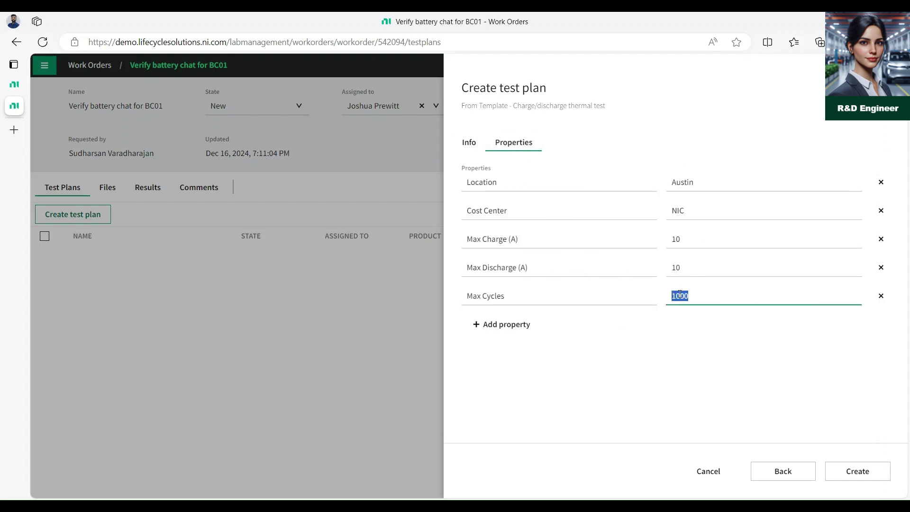
text(300)
click(689, 346)
click(860, 470)
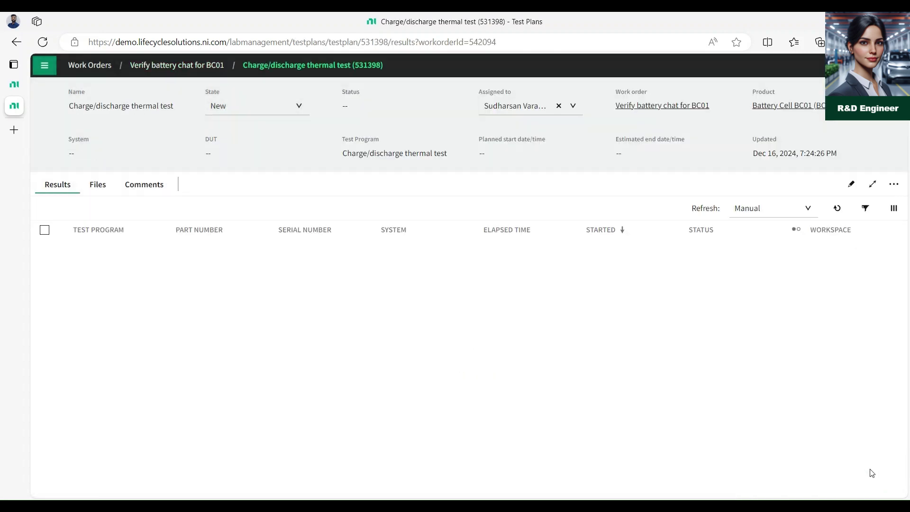
Return to the 'Verify battery chat for BC01' work order and open the plan's state choices
click(171, 66)
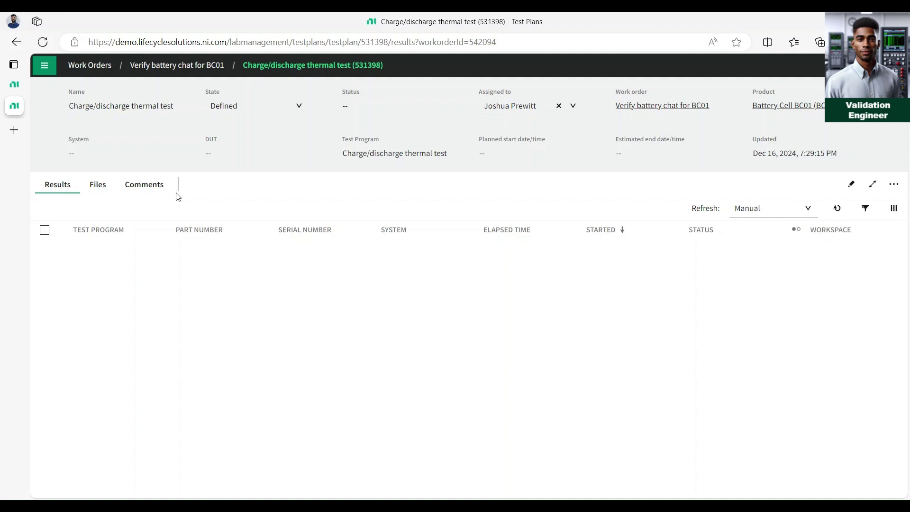
click(286, 108)
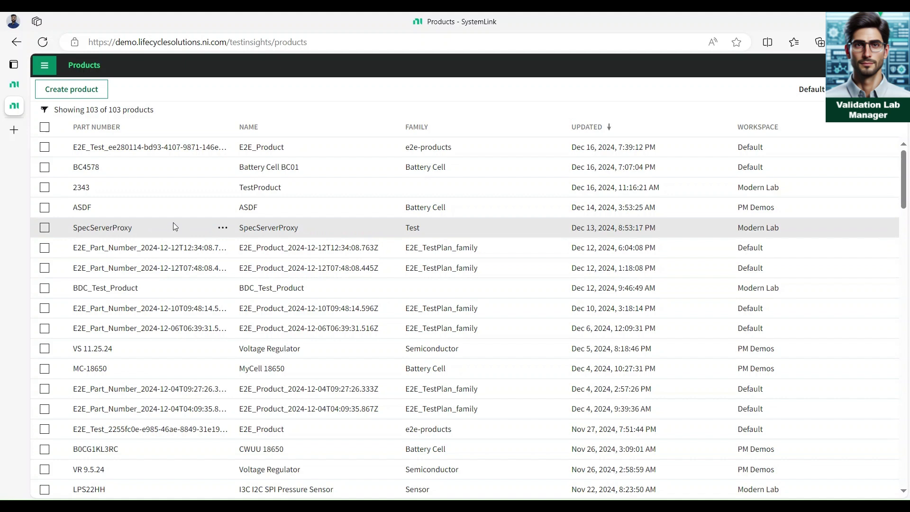
Review the DUTs BC01-001 to BC01-004 of Battery Cell BC01, then switch to the Home tab
click(86, 168)
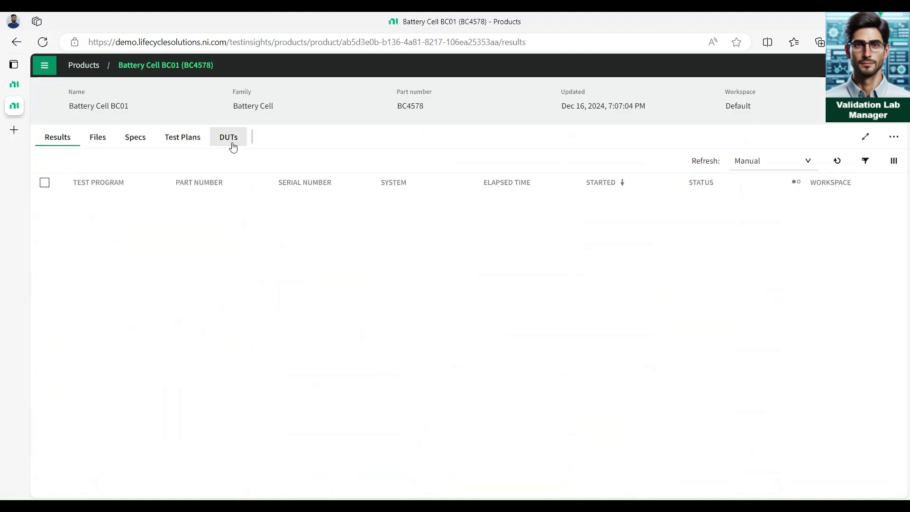
click(230, 142)
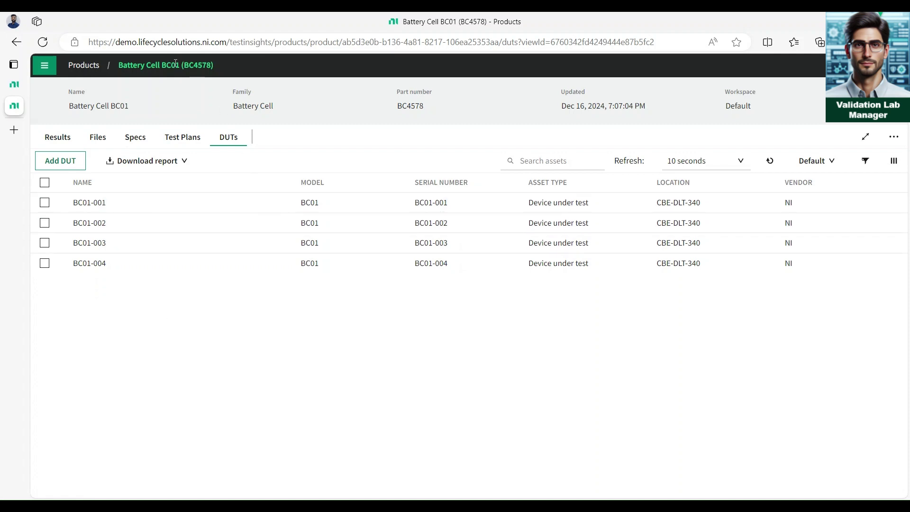
key(ctrl+shift+Tab)
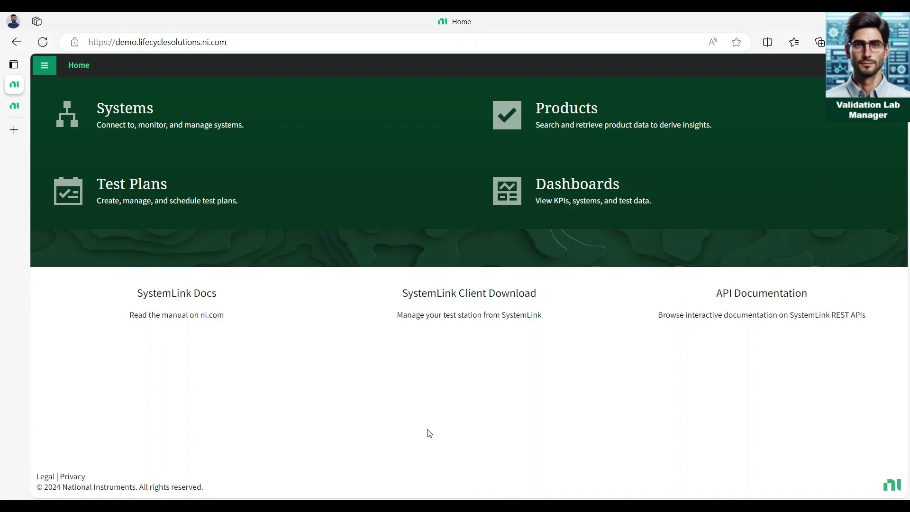
Search the Test Plans list for 'inspection', leave the query filter unapplied, and open grid settings
click(243, 201)
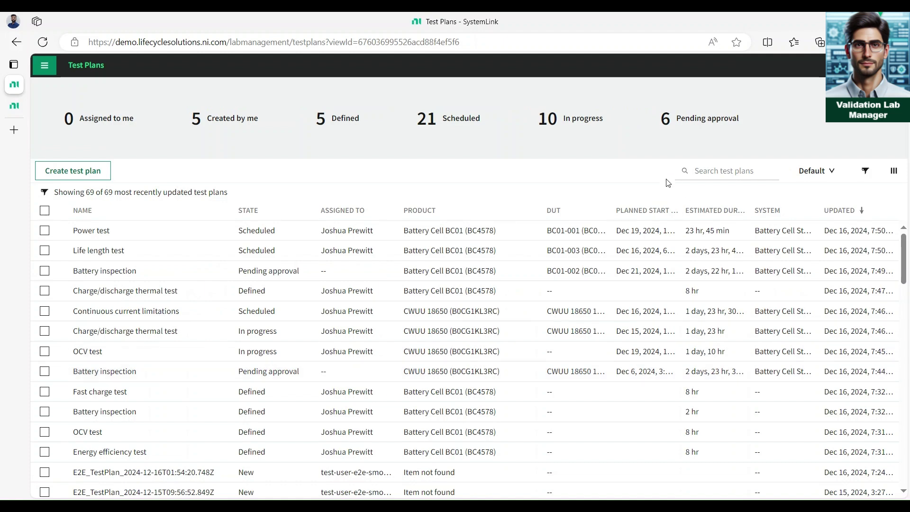
click(696, 172)
text(inspection)
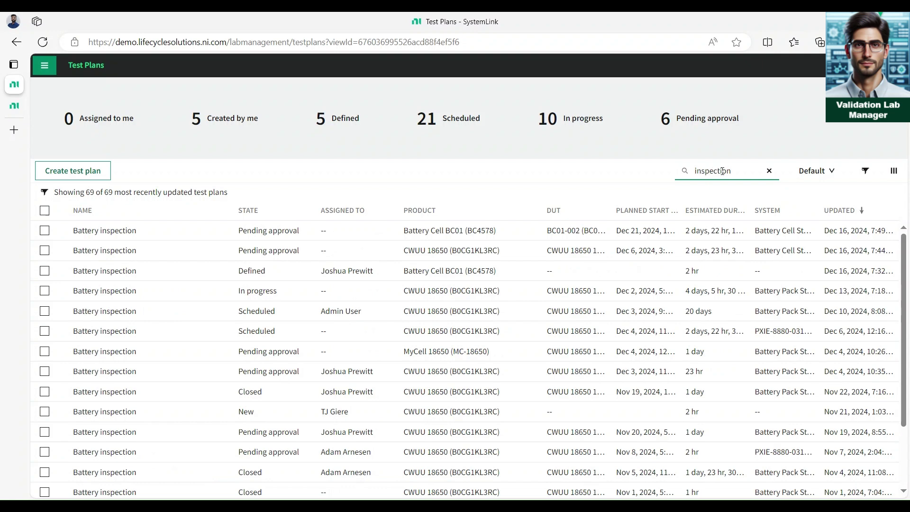
click(865, 171)
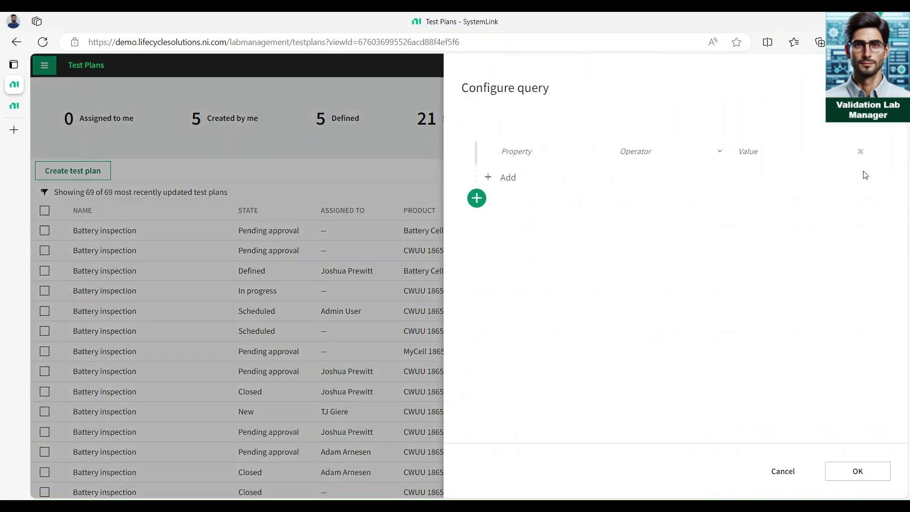
click(528, 153)
scroll(571, 204, down, 7)
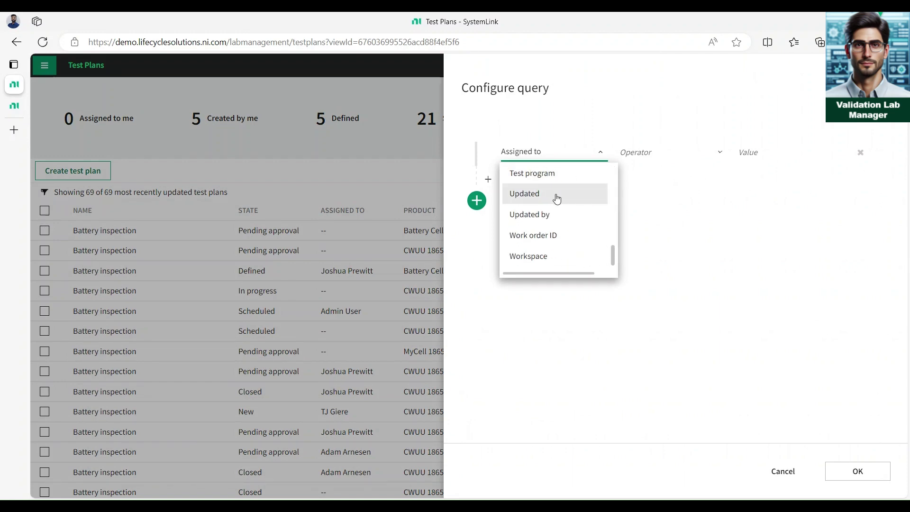
click(783, 471)
click(894, 170)
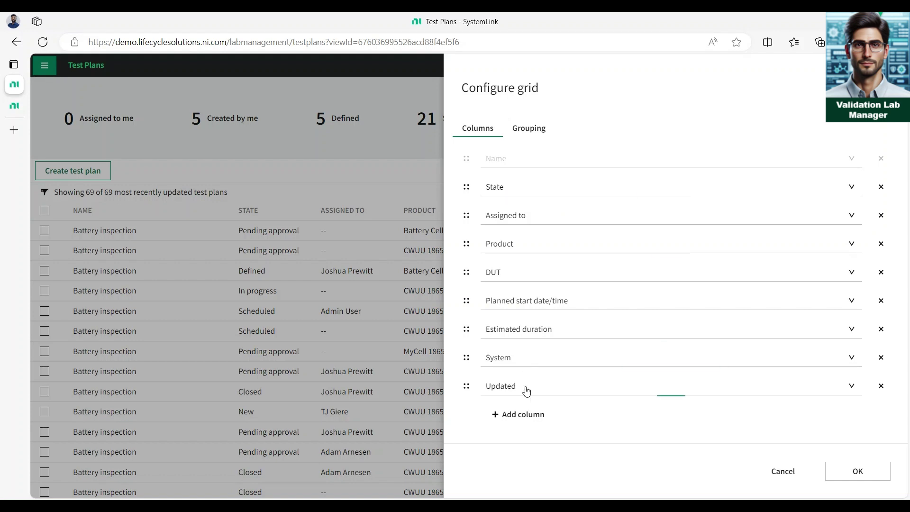
Group the Test Plans grid by Part number
click(528, 128)
click(514, 161)
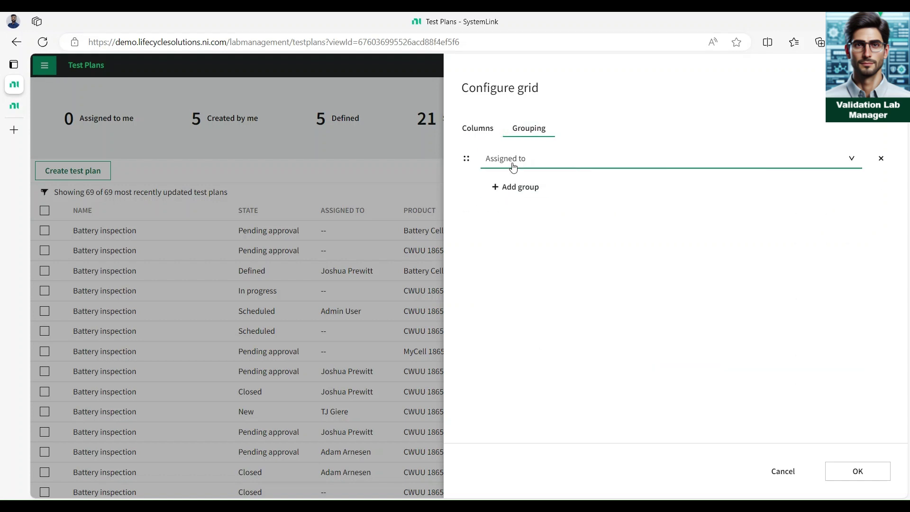
click(547, 163)
text(part)
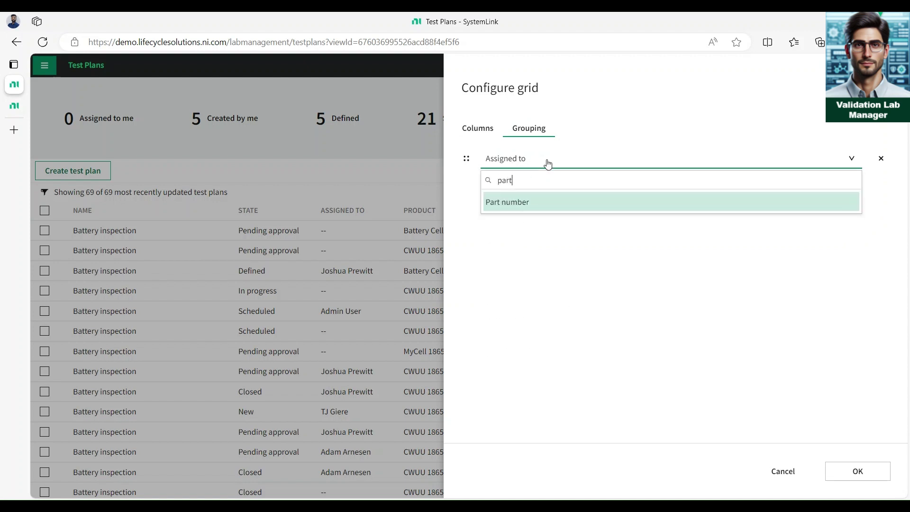
click(560, 202)
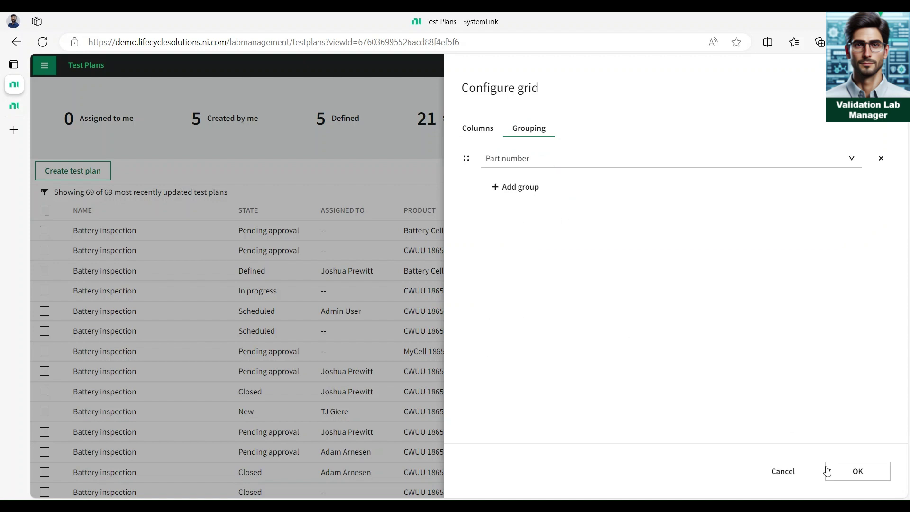
click(860, 473)
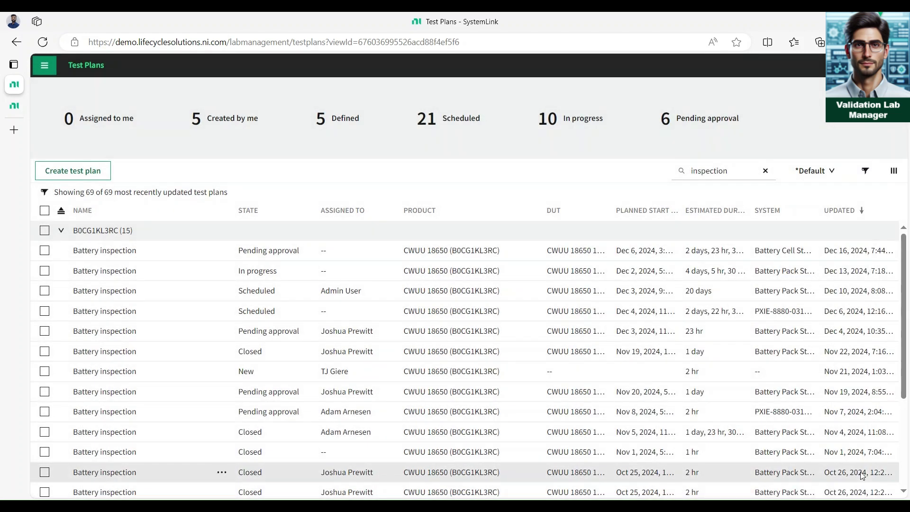
Save the grouping into the Default view and collapse all groups
click(813, 172)
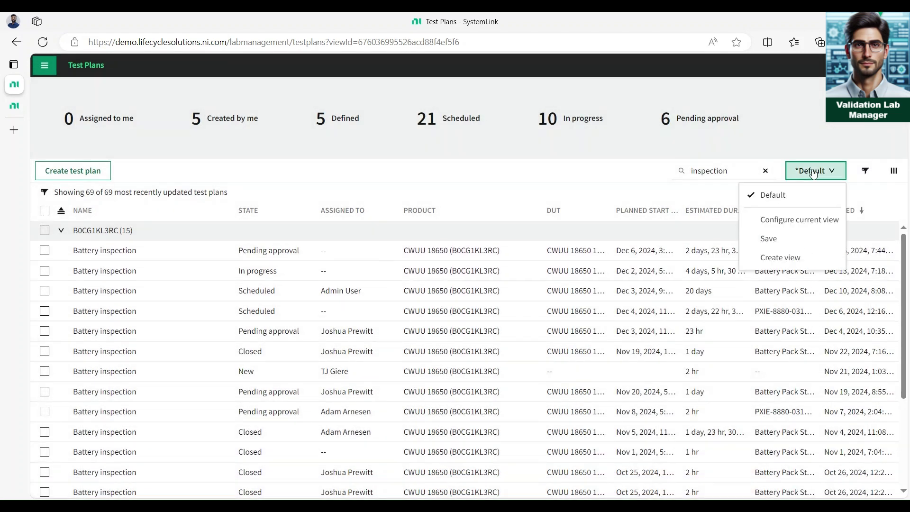
click(796, 241)
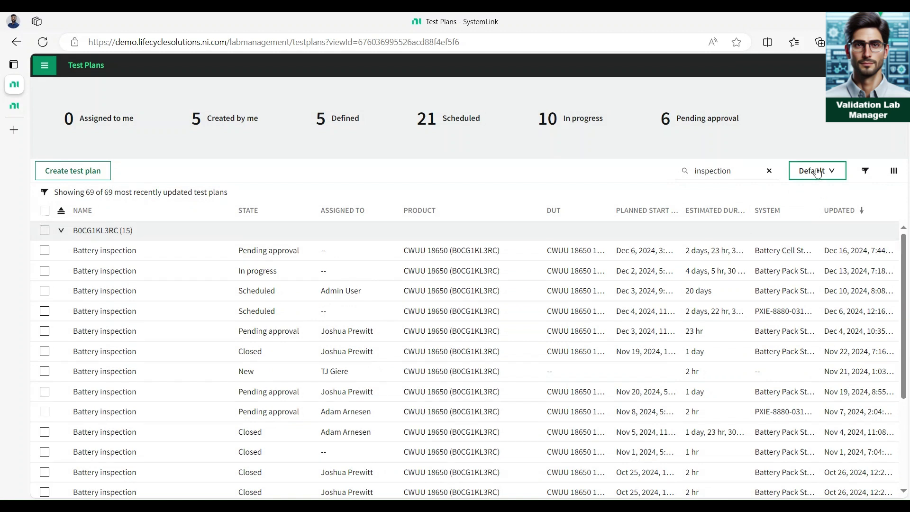
click(61, 211)
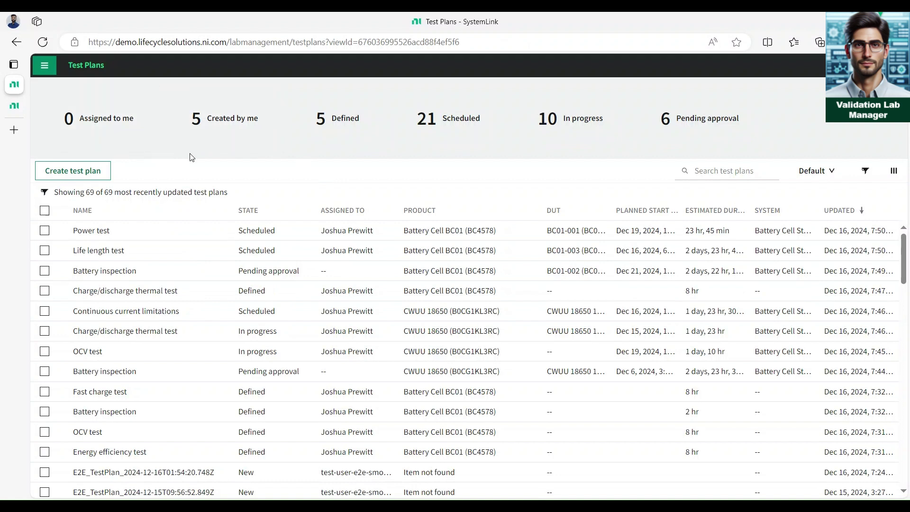
Filter to Defined plans, select Charge/discharge thermal test, and choose Schedule > Schedule
click(344, 134)
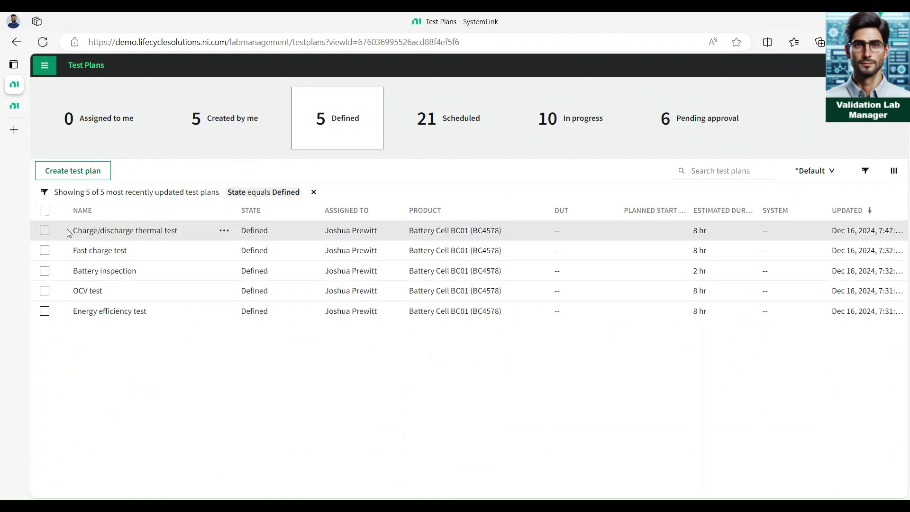
click(44, 231)
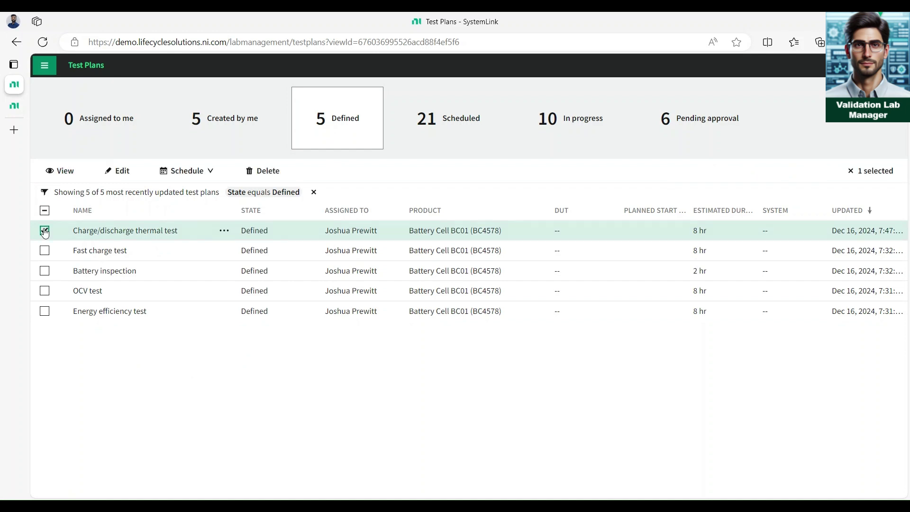
click(190, 171)
click(223, 218)
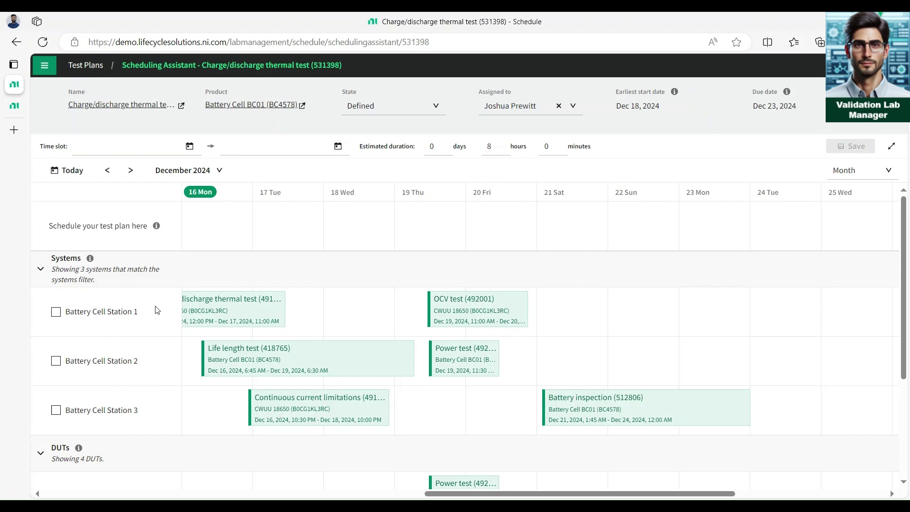
Scroll the Scheduling Assistant grid to compare DUT availability, finding BC01-004 free all week
scroll(157, 310, down, 3)
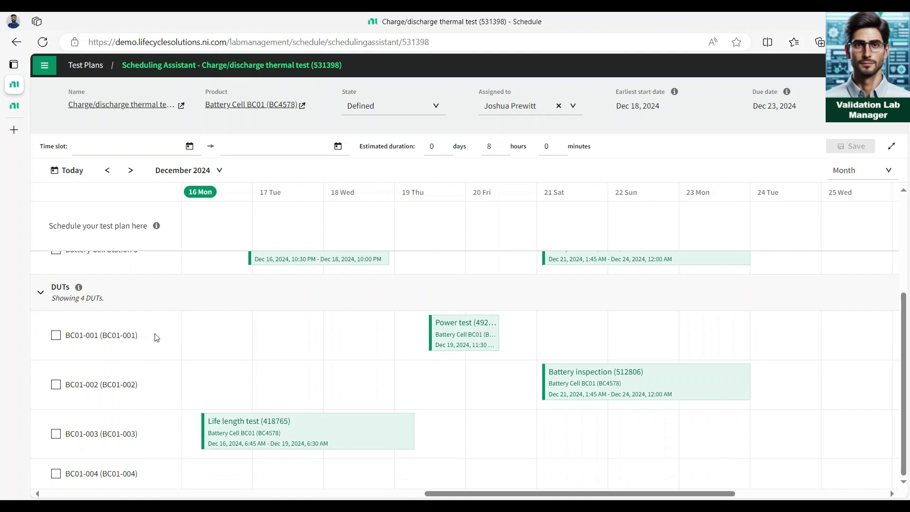
scroll(156, 337, up, 3)
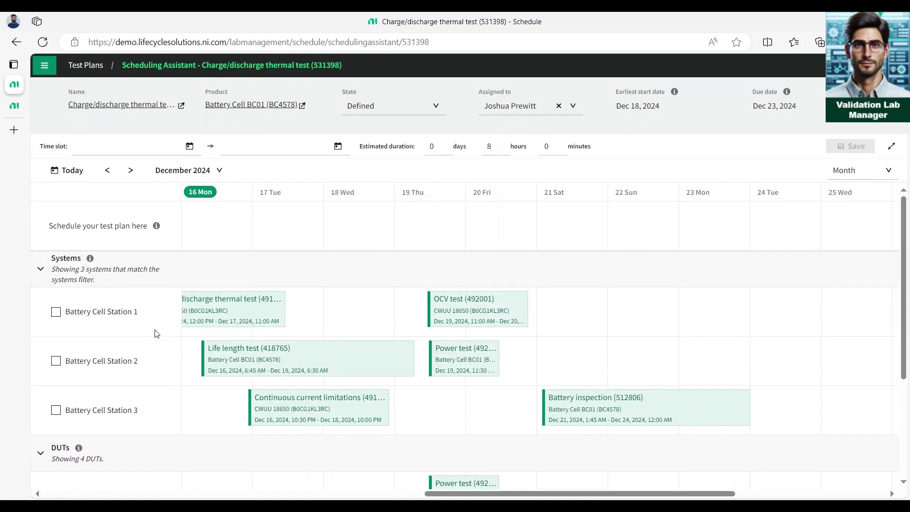
scroll(157, 412, down, 3)
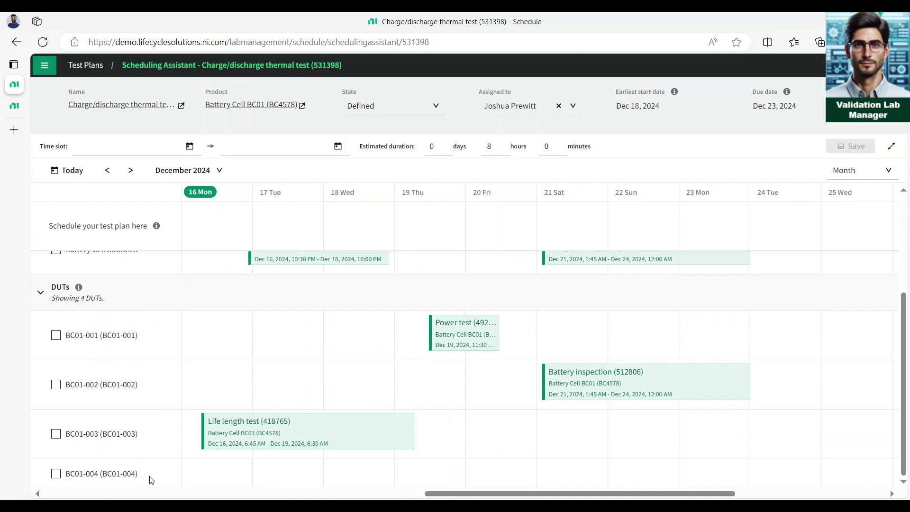
scroll(431, 415, up, 3)
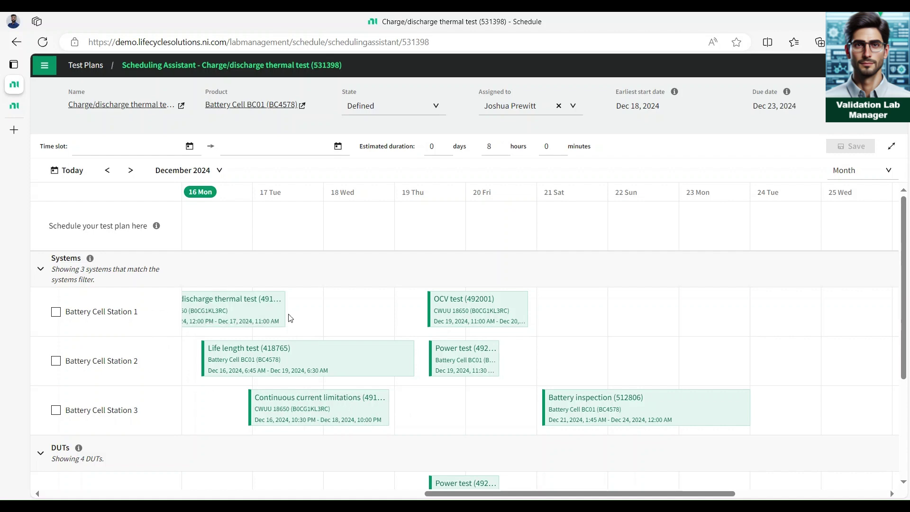
Select Battery Cell Station 1 as the system and BC01-001 as the DUT
click(56, 312)
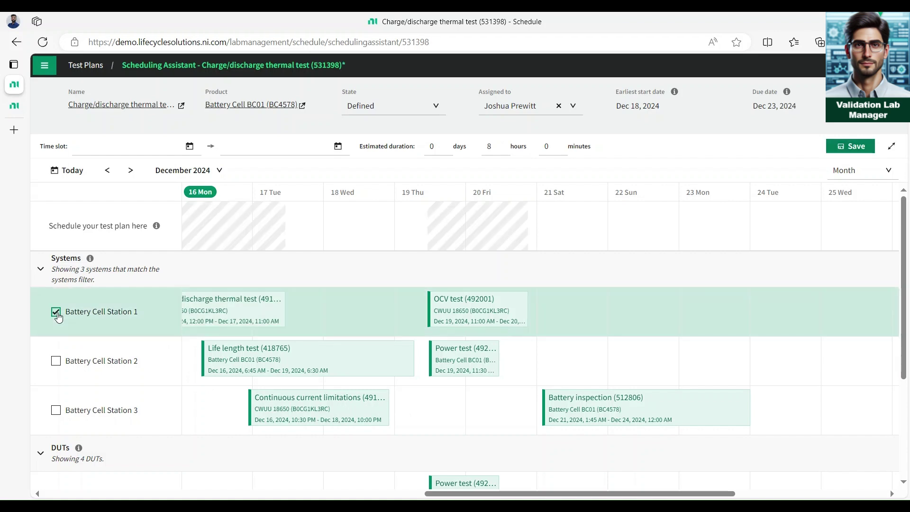
scroll(96, 346, down, 3)
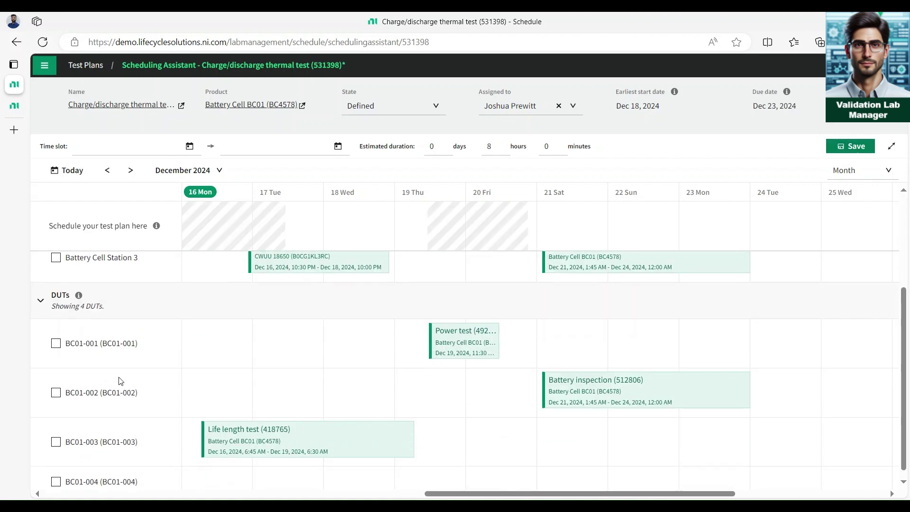
click(56, 336)
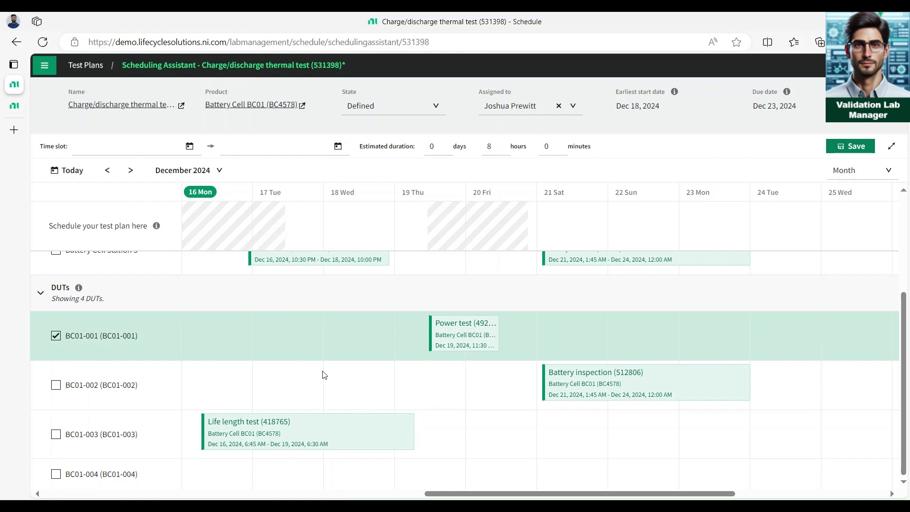
scroll(229, 266, up, 3)
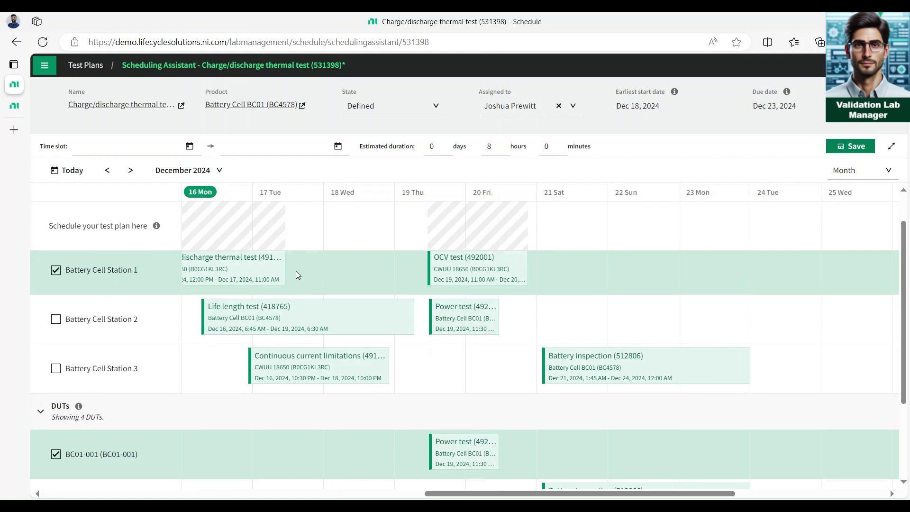
Place the Charge/discharge thermal test on Dec 18, stretch it across the full day, and save
click(346, 221)
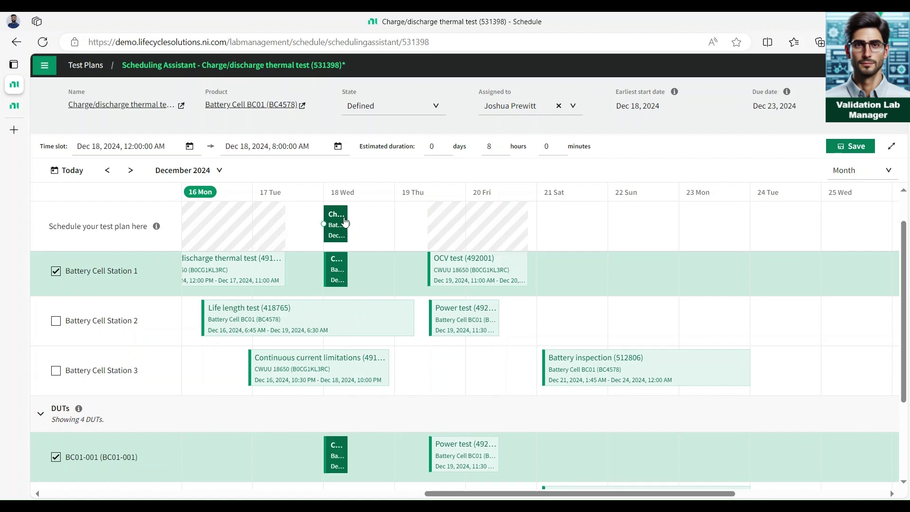
drag(348, 224, 395, 223)
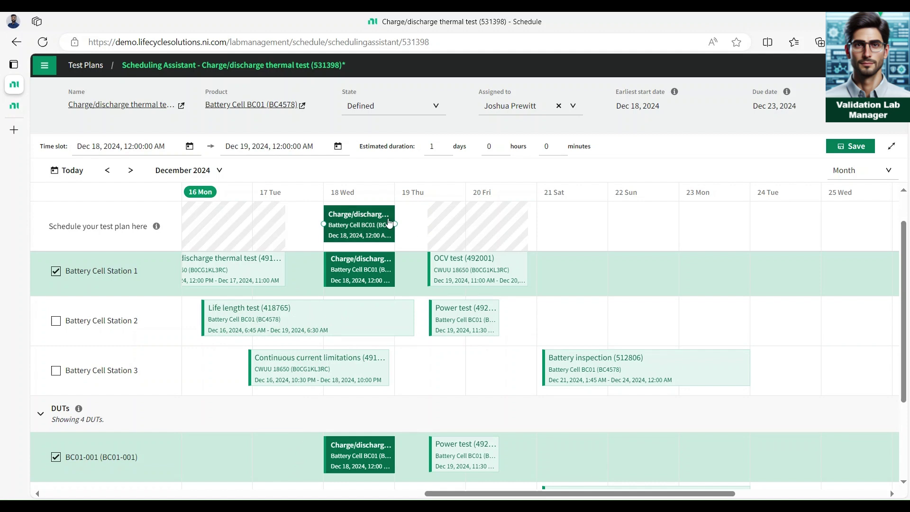
click(860, 150)
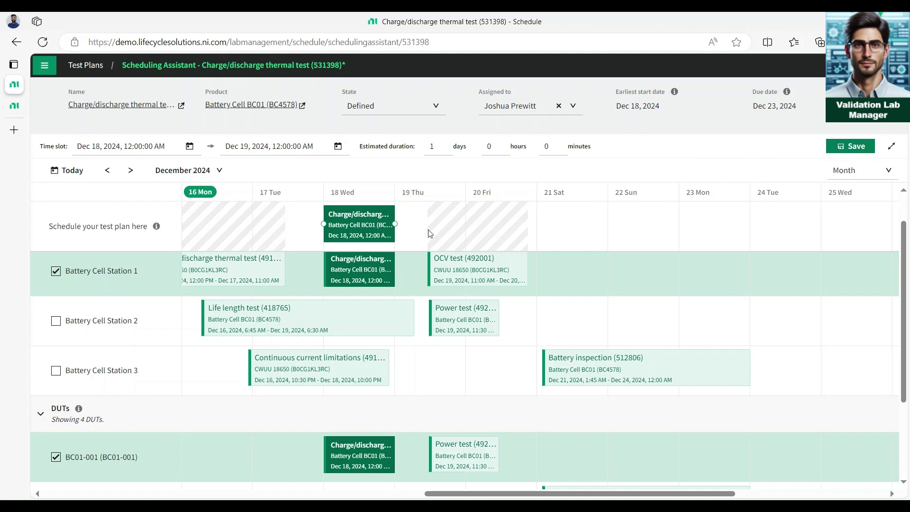
click(189, 146)
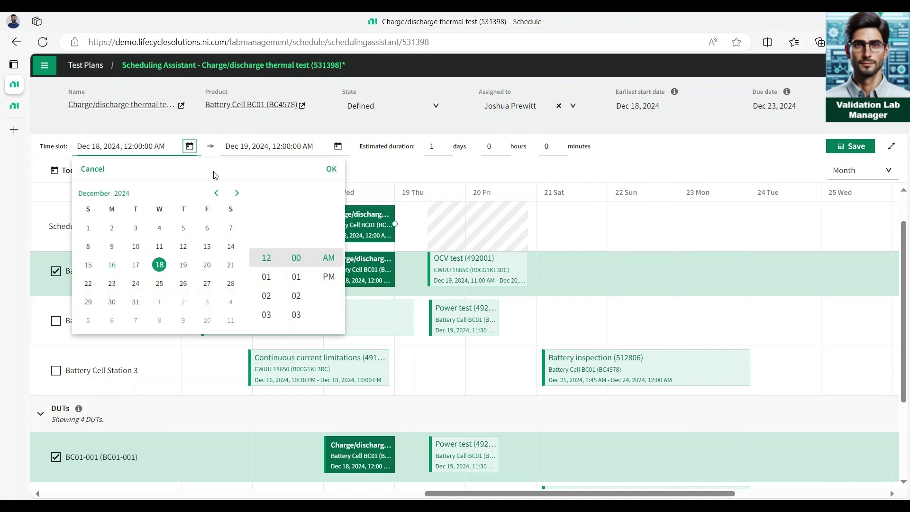
click(391, 172)
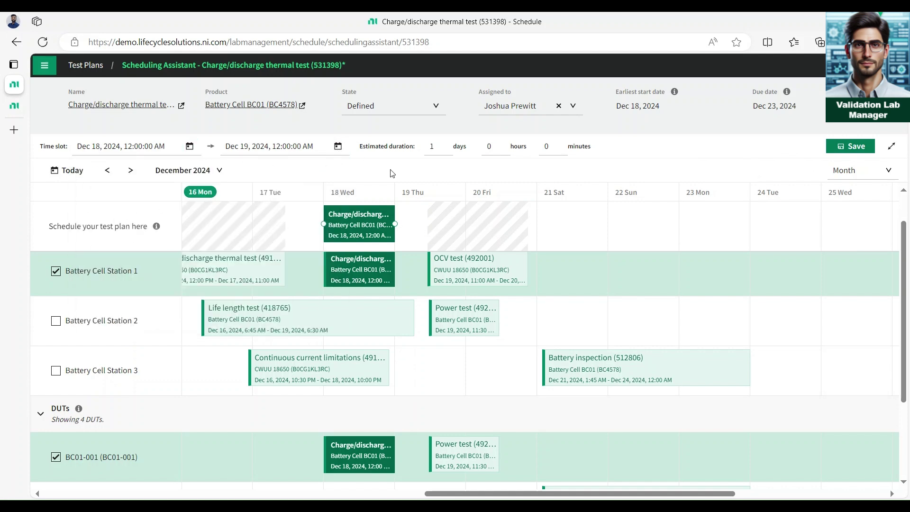
click(858, 146)
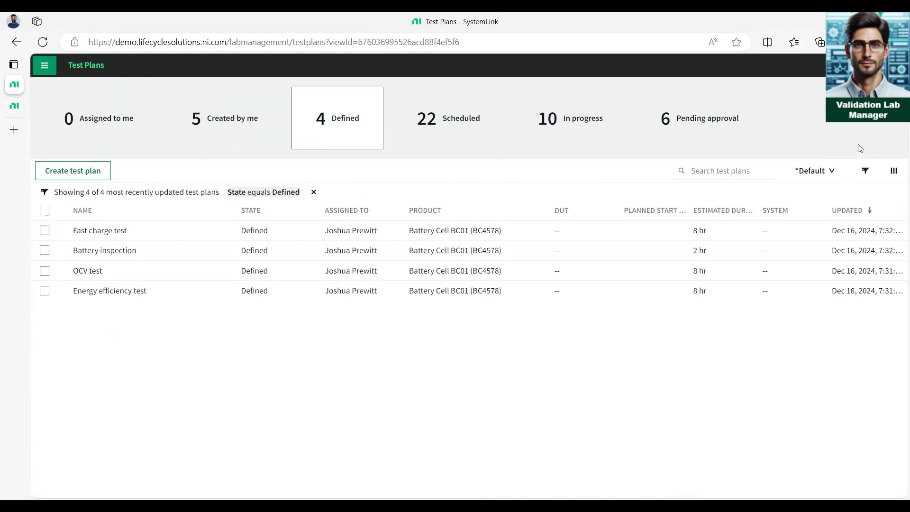
Filter the Test Plans list to show only Scheduled plans
click(436, 127)
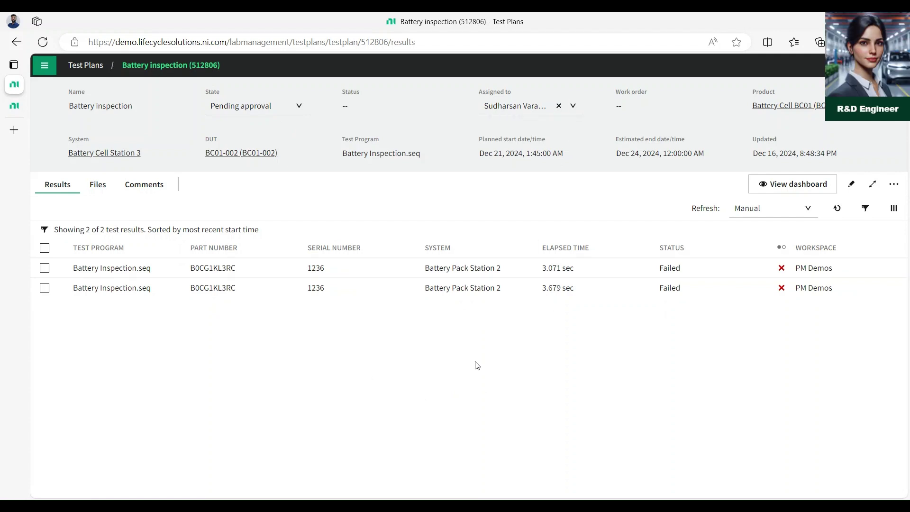
In the Battery inspection (512806) plan's Comments tab, change its state to Closed
click(148, 189)
click(150, 215)
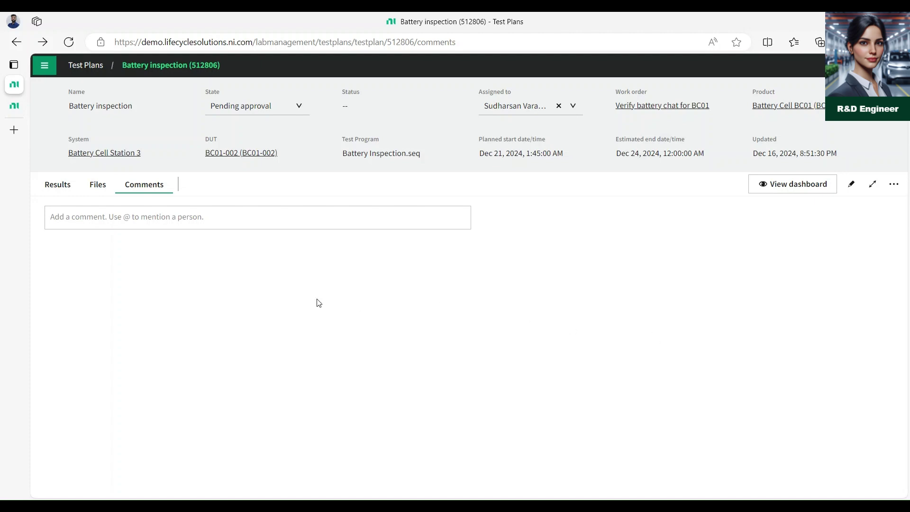
click(290, 109)
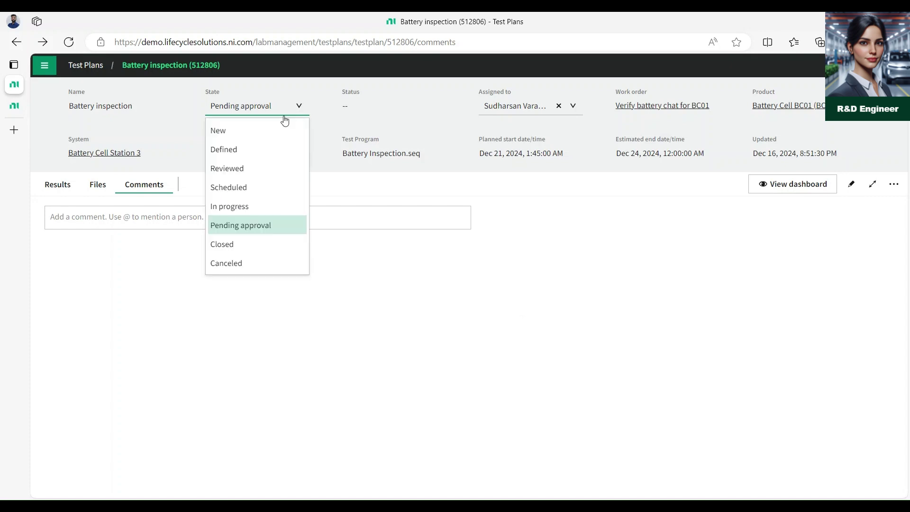
click(272, 245)
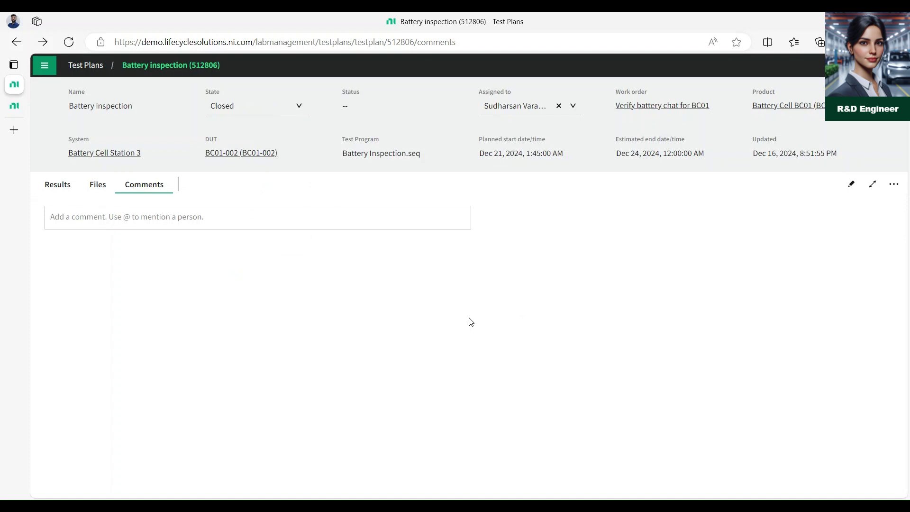
Set the Verify battery chat for BC01 work order to Closed, then go to Schedule
click(673, 106)
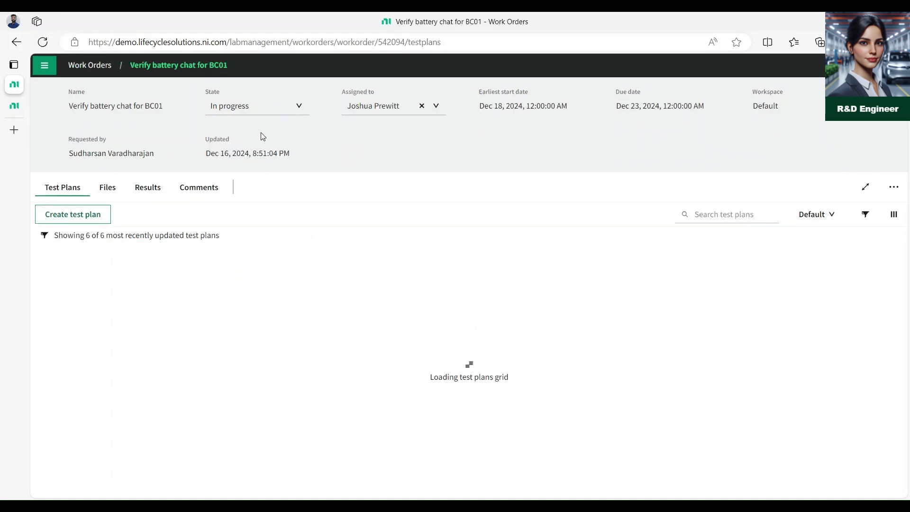
click(264, 108)
click(259, 244)
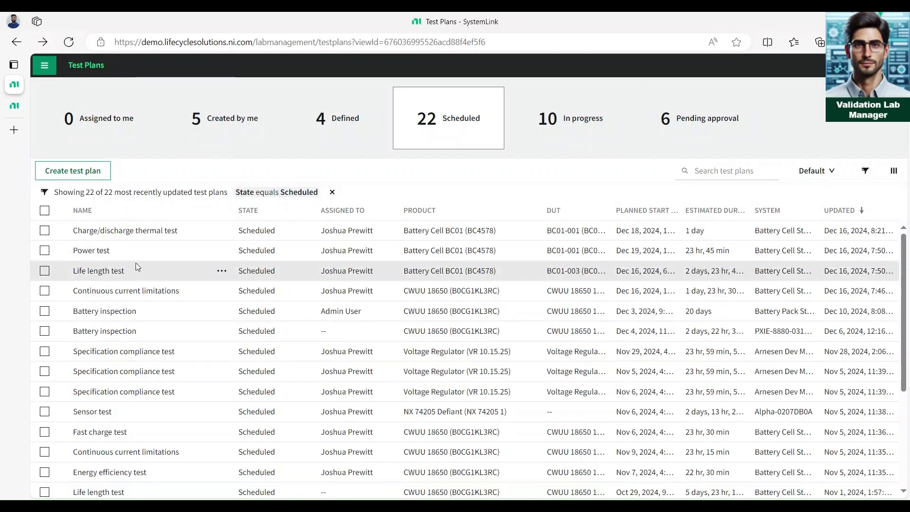
click(45, 65)
click(135, 256)
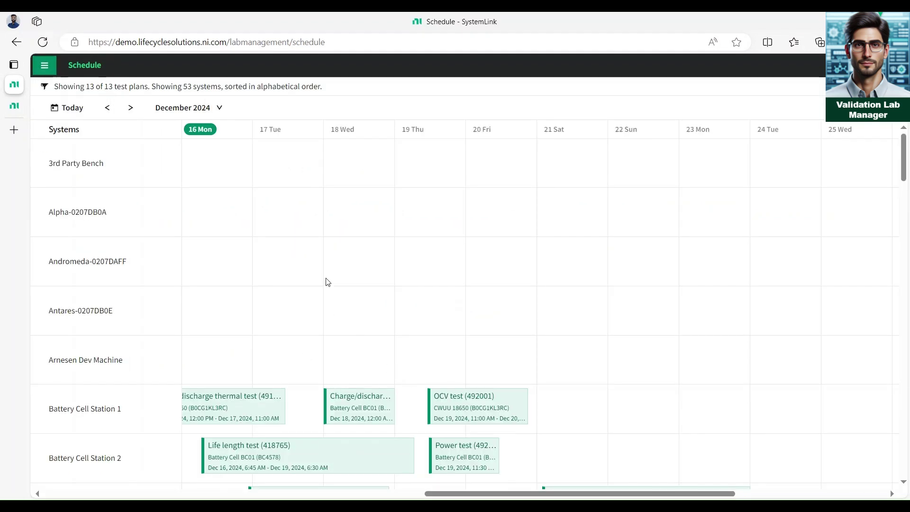
Move OCV test (492001) on Battery Cell Station 1 to Dec 23–24 and save
scroll(327, 282, down, 3)
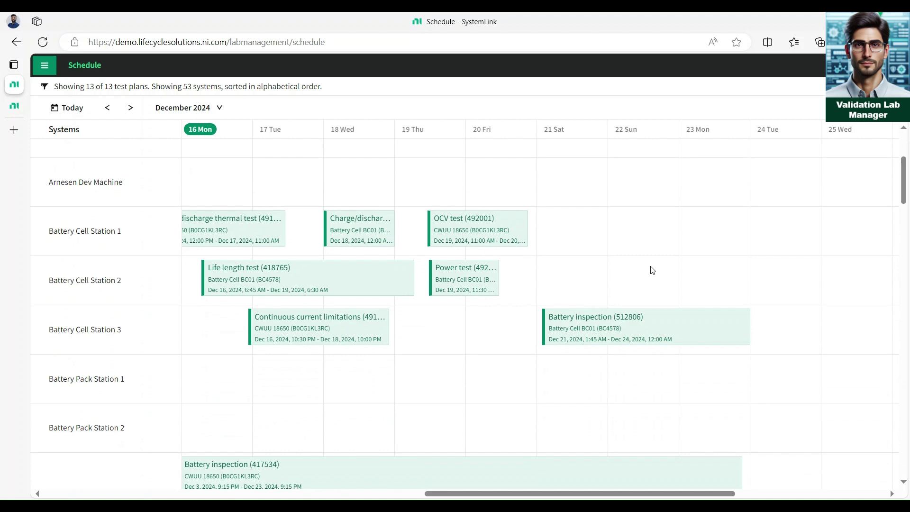
click(505, 222)
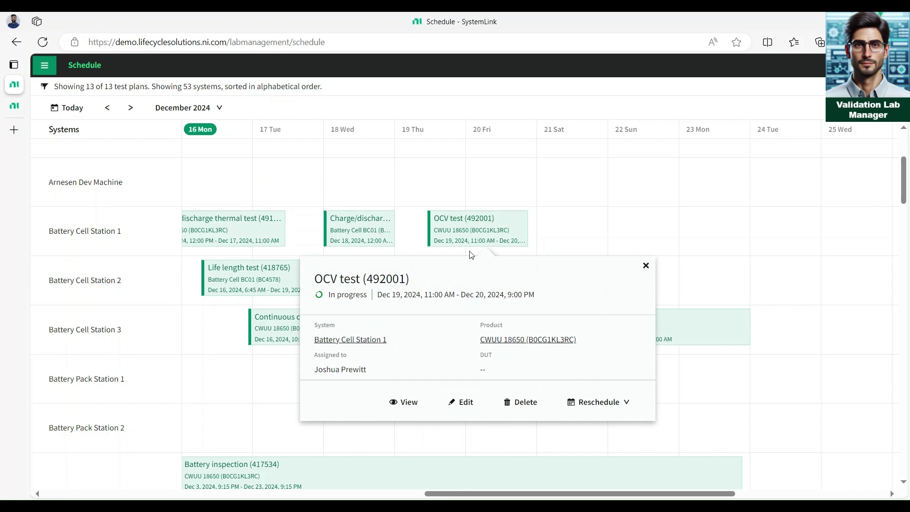
drag(505, 224, 759, 222)
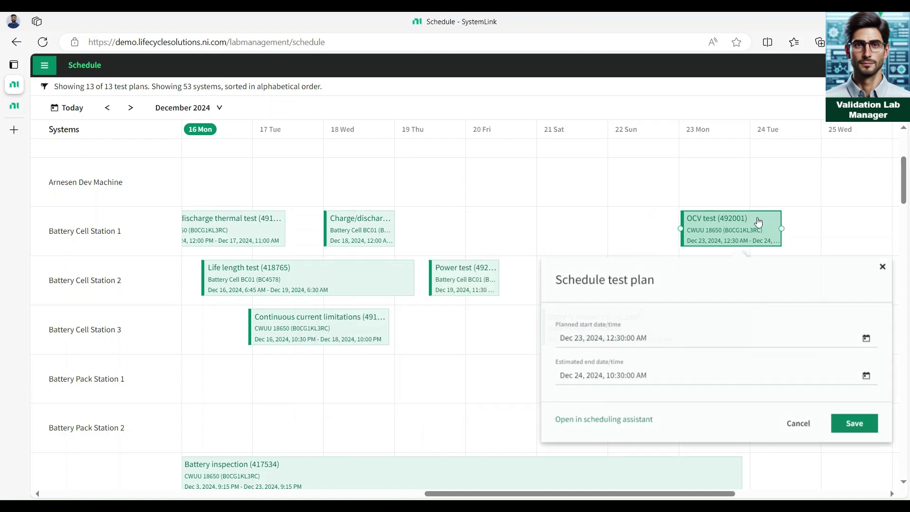
click(857, 428)
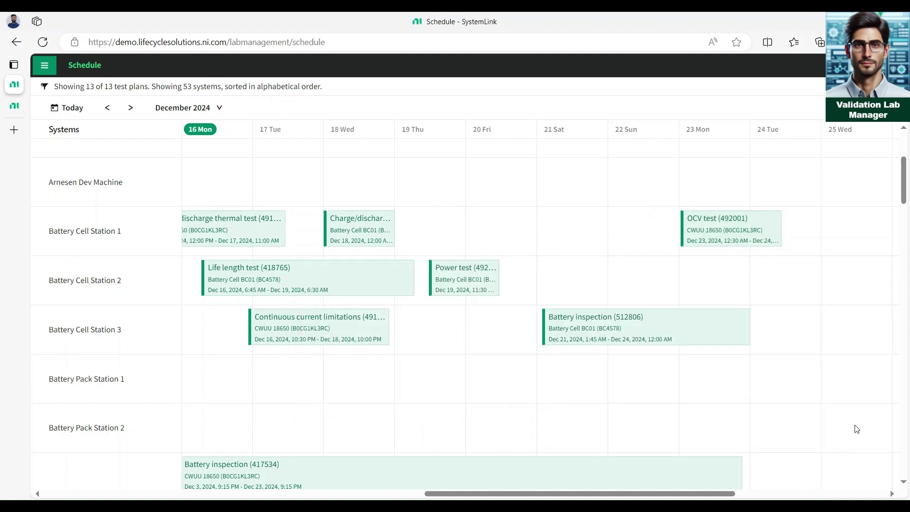